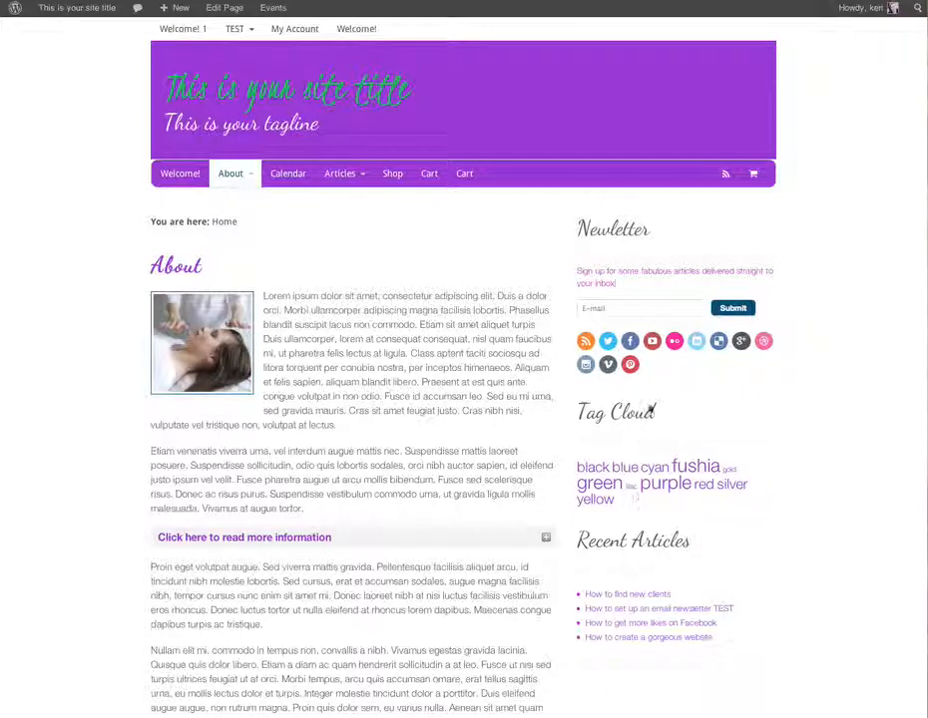
Step: Open the Canvas theme options from the site's administration dashboard
scroll(653, 319, "down", 10)
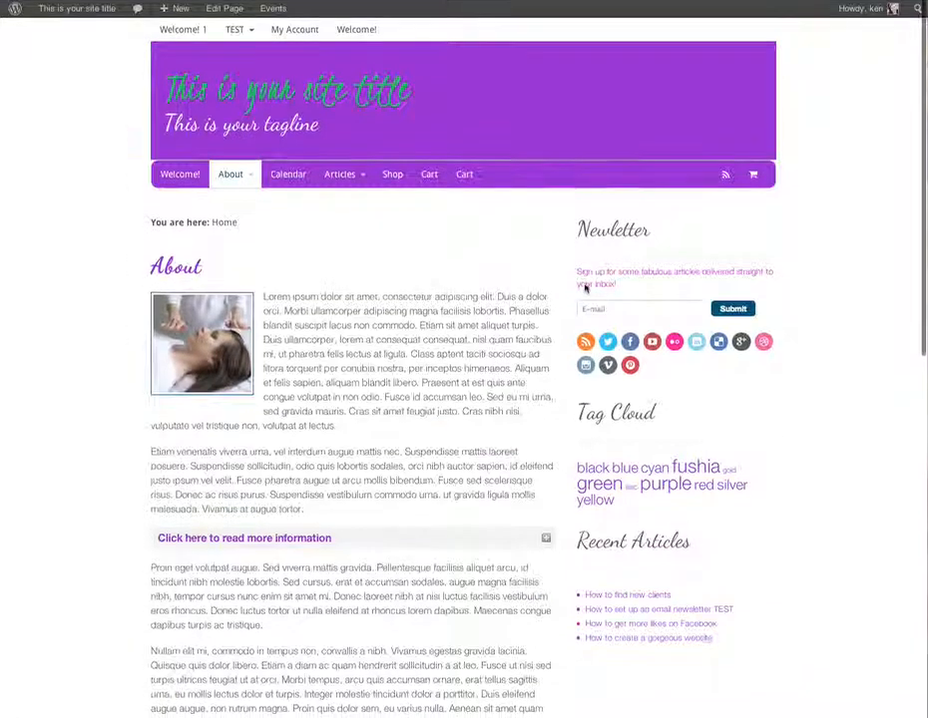
left_click(107, 13)
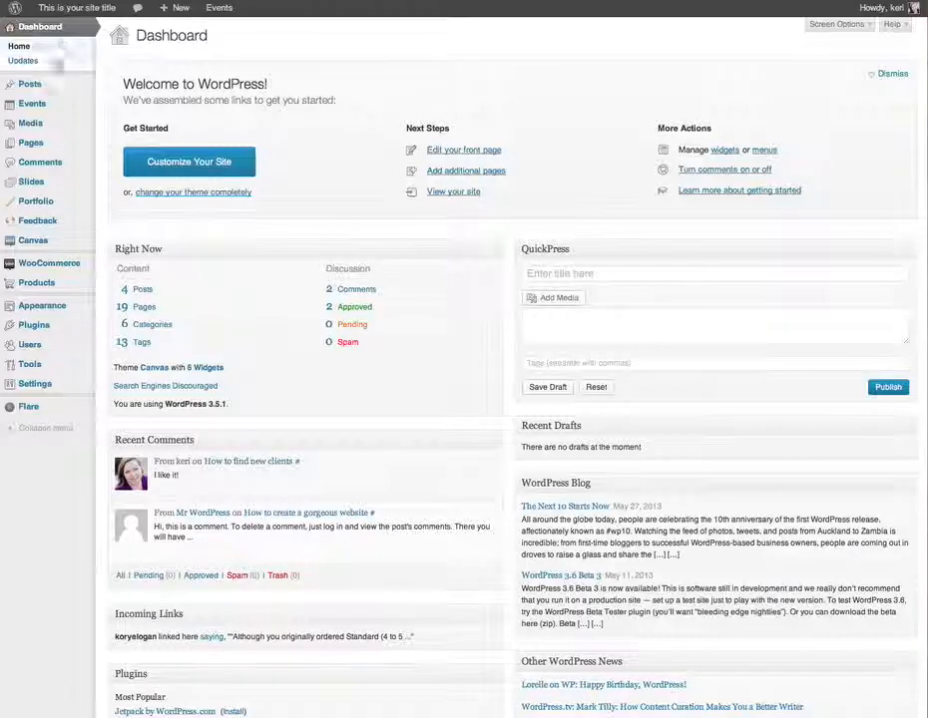
mouse_move(38, 243)
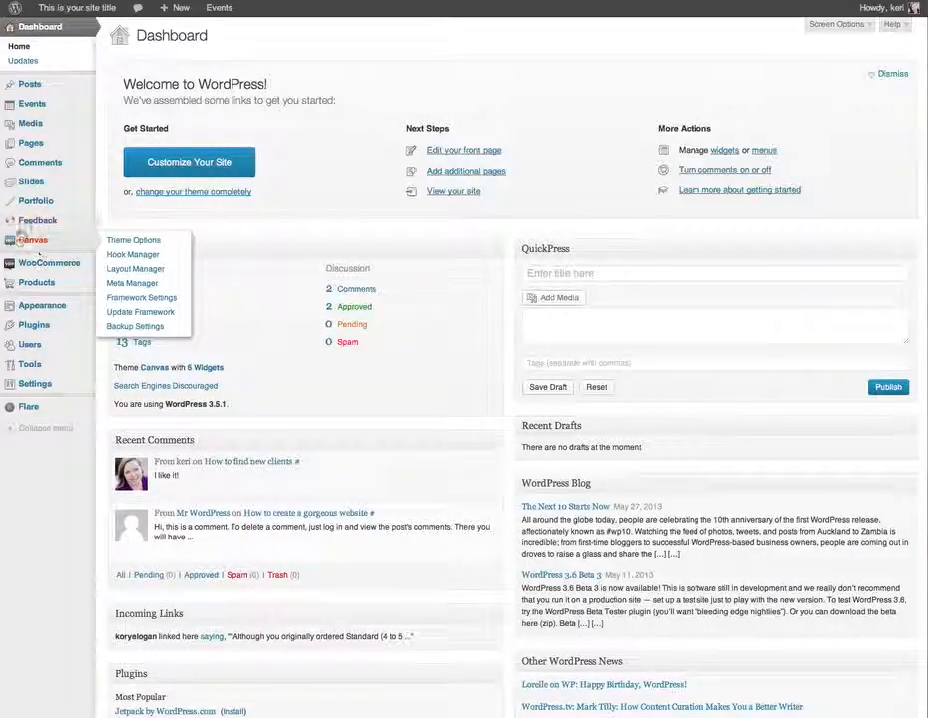
left_click(47, 251)
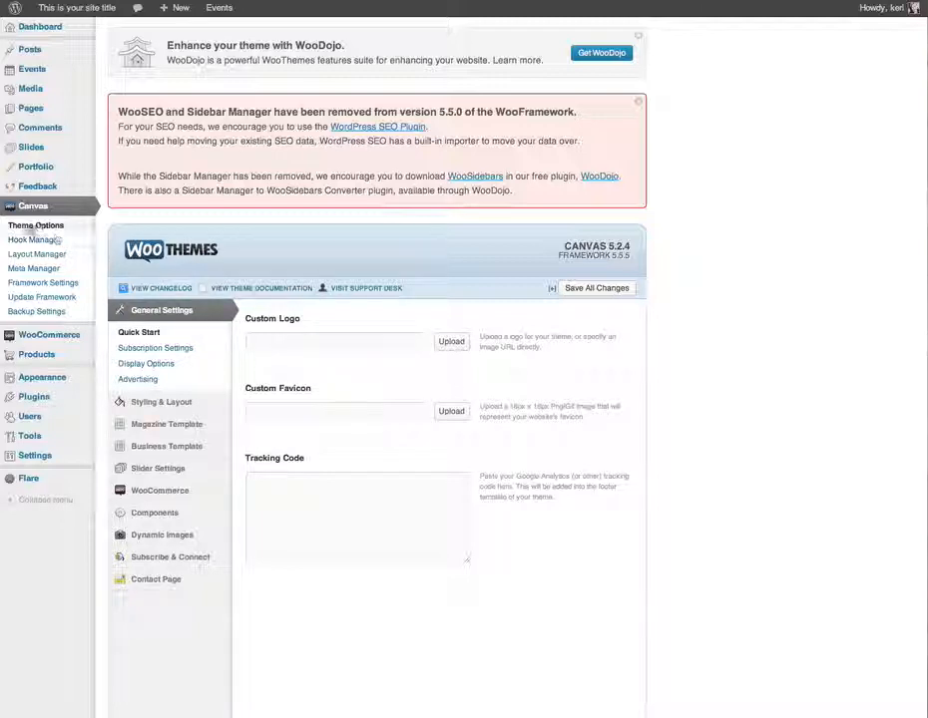
Step: Display the Misc Typography settings in the theme's Styling & Layout options
mouse_move(129, 402)
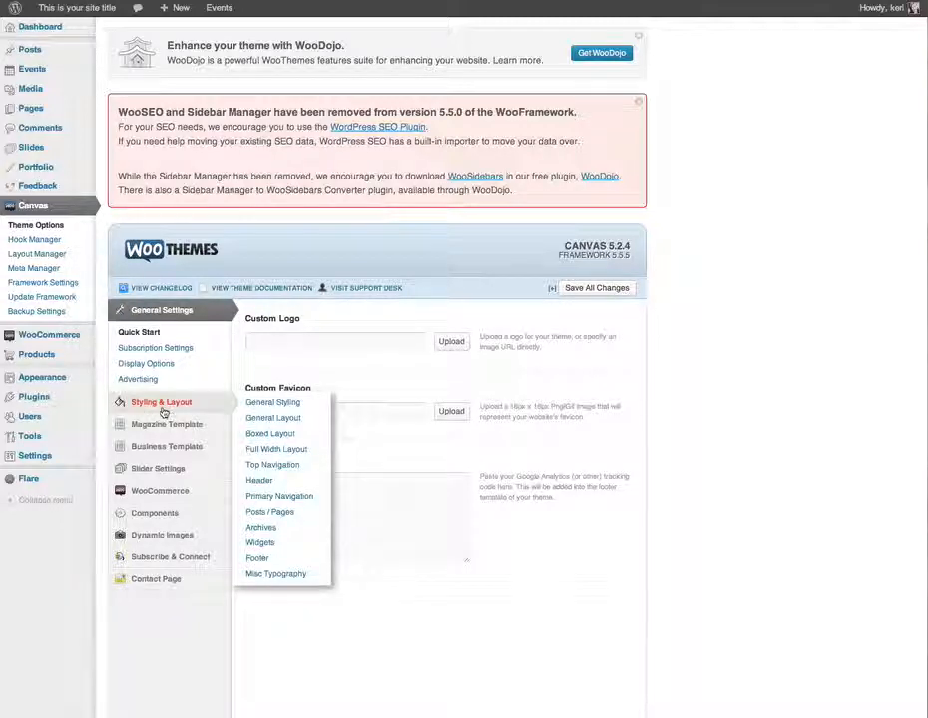
left_click(162, 403)
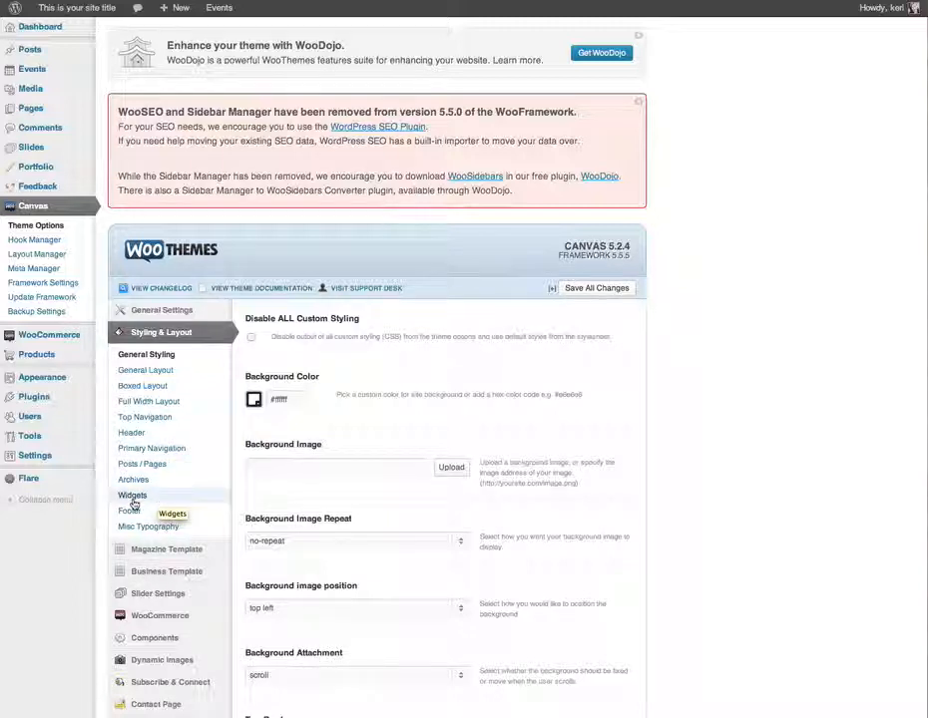
left_click(176, 529)
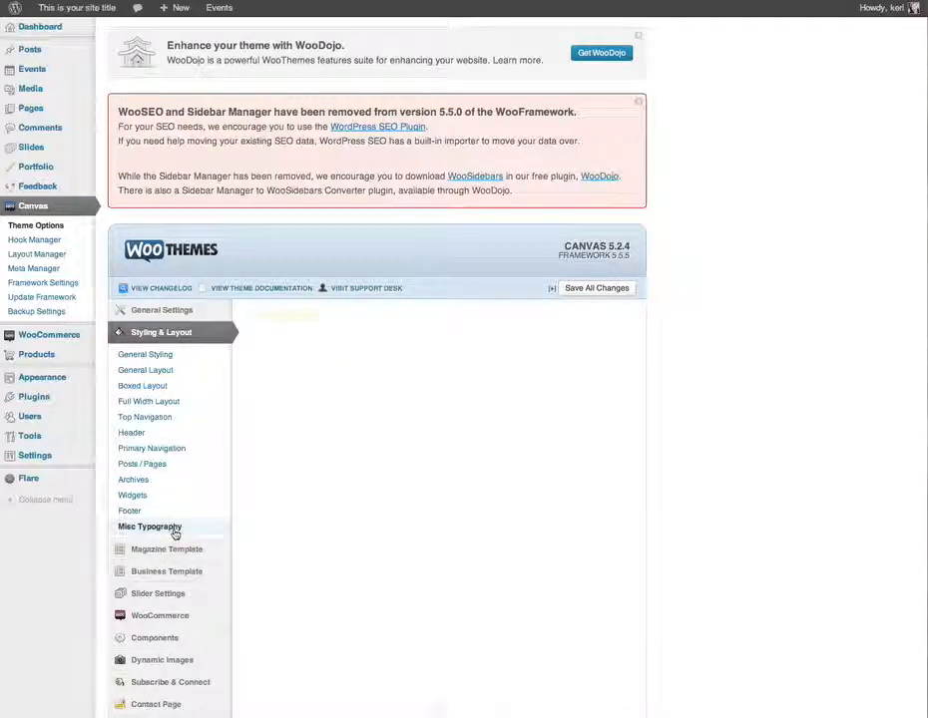
scroll(391, 491, "down", 5)
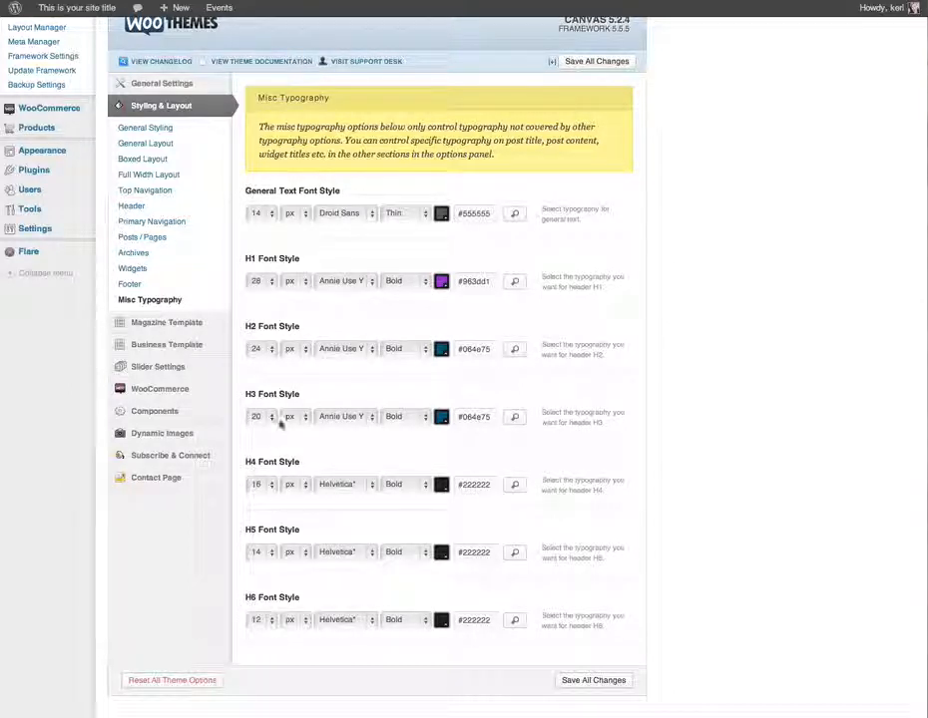
Step: Set the General Text Font Style to Arial Black at 16 px
left_click(338, 216)
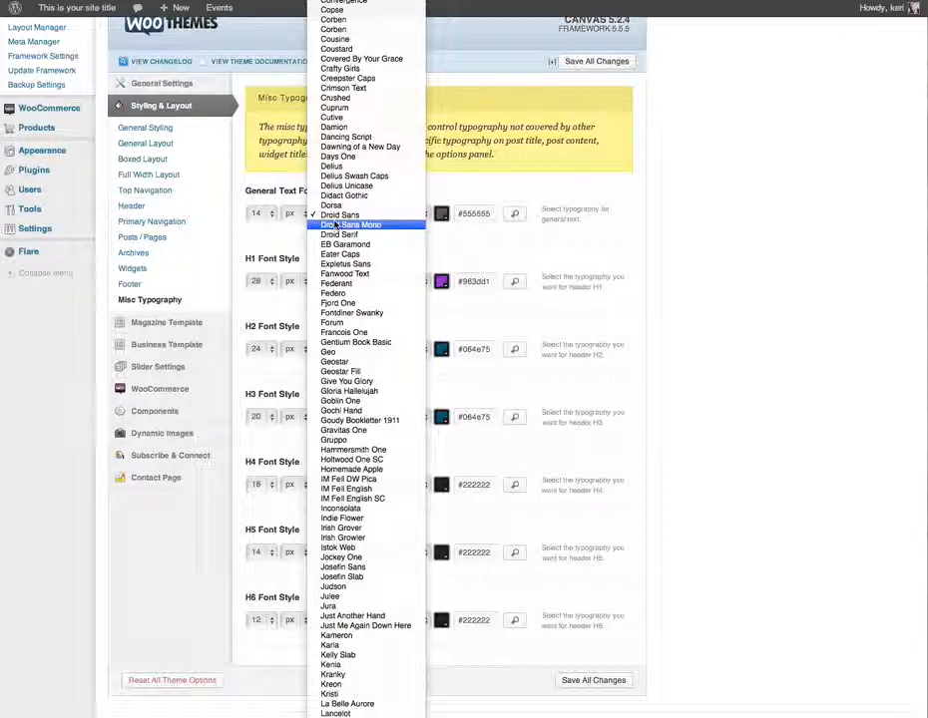
scroll(344, 20, "up", 9)
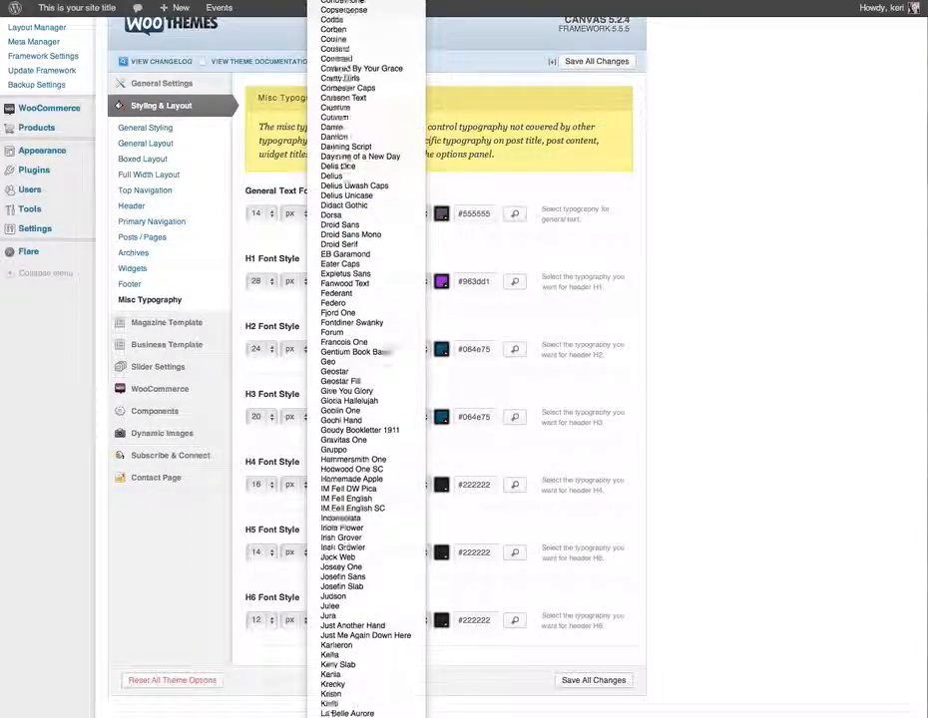
scroll(366, 359, "up", 9)
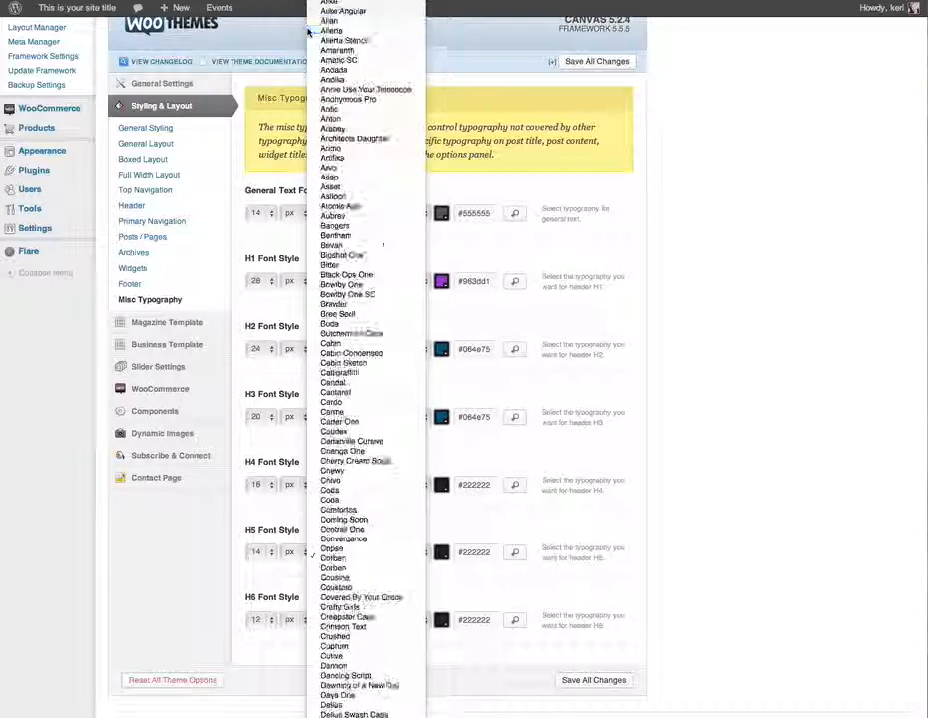
scroll(367, 360, "up", 6)
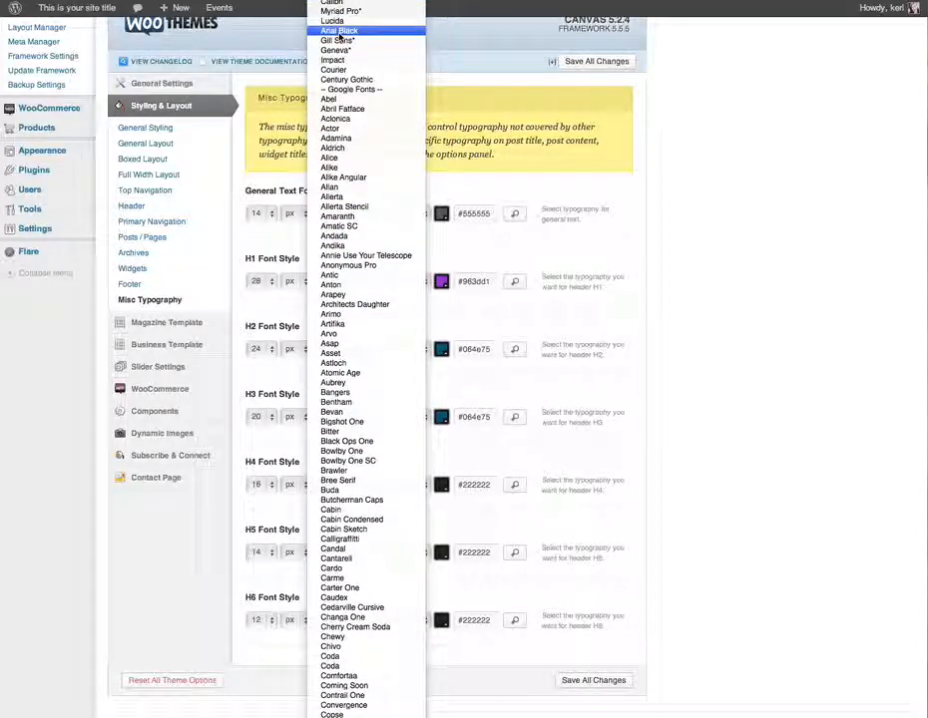
left_click(339, 31)
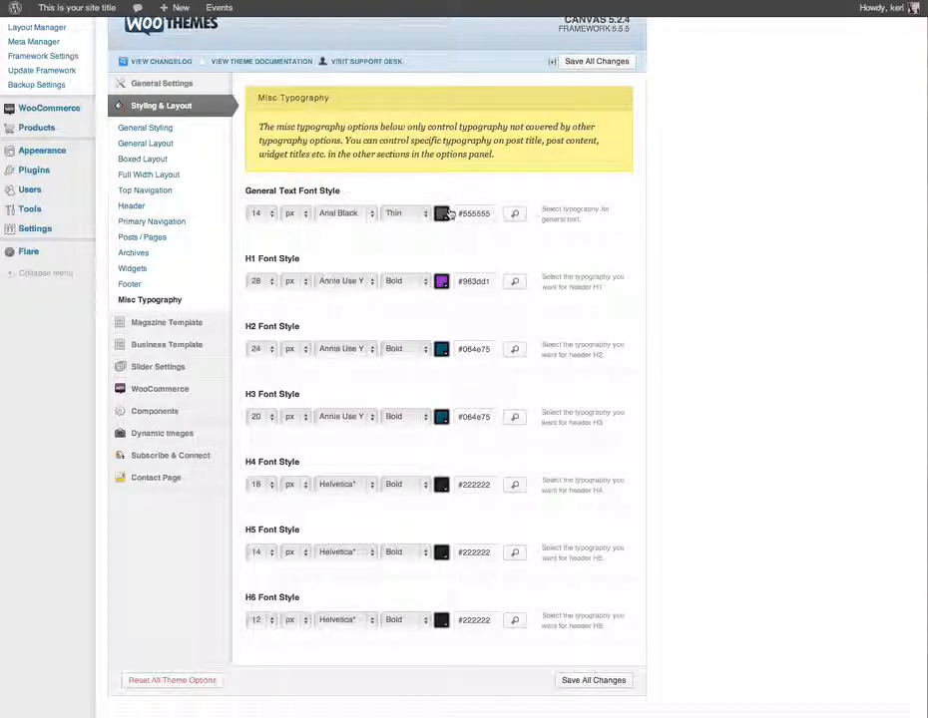
left_click(265, 213)
left_click(266, 236)
Step: Set the H1 Font Style to Dancing Script and save all theme option changes
left_click(344, 281)
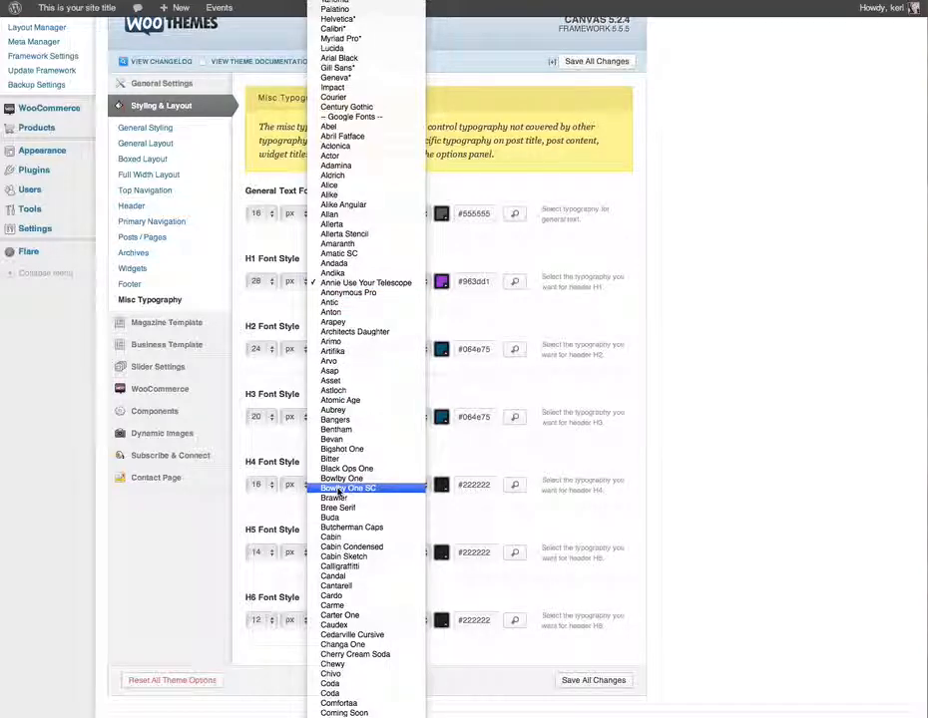
scroll(334, 538, "down", 4)
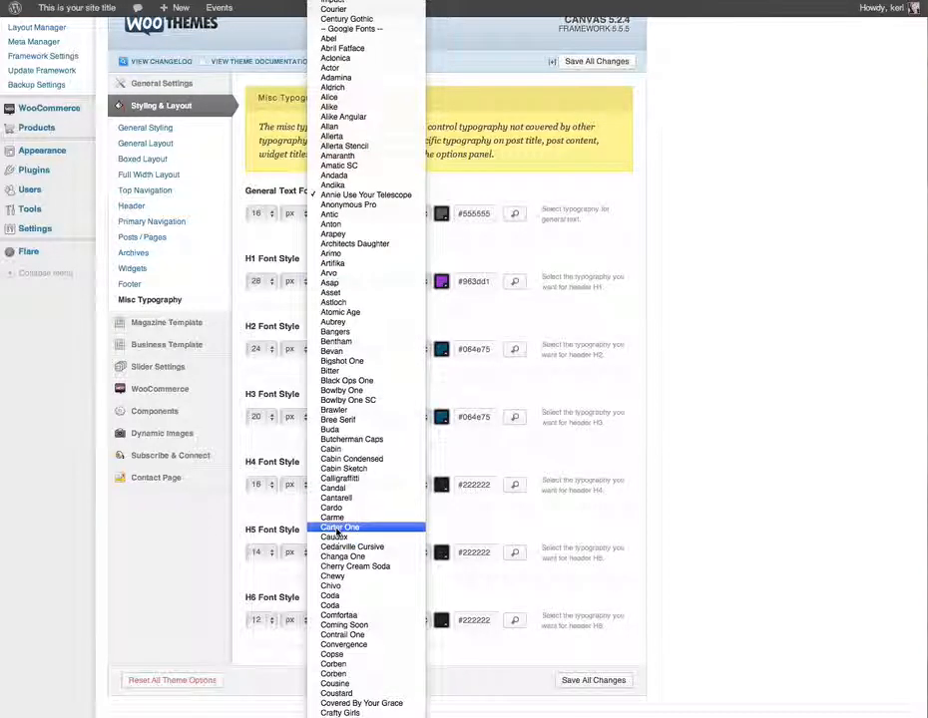
scroll(364, 688, "down", 5)
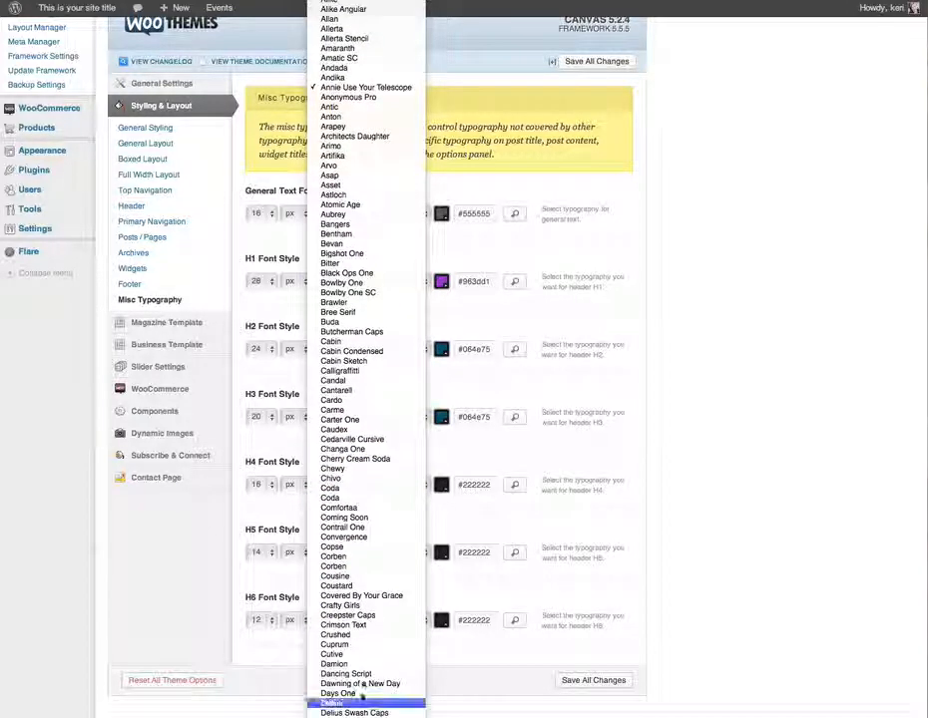
left_click(364, 674)
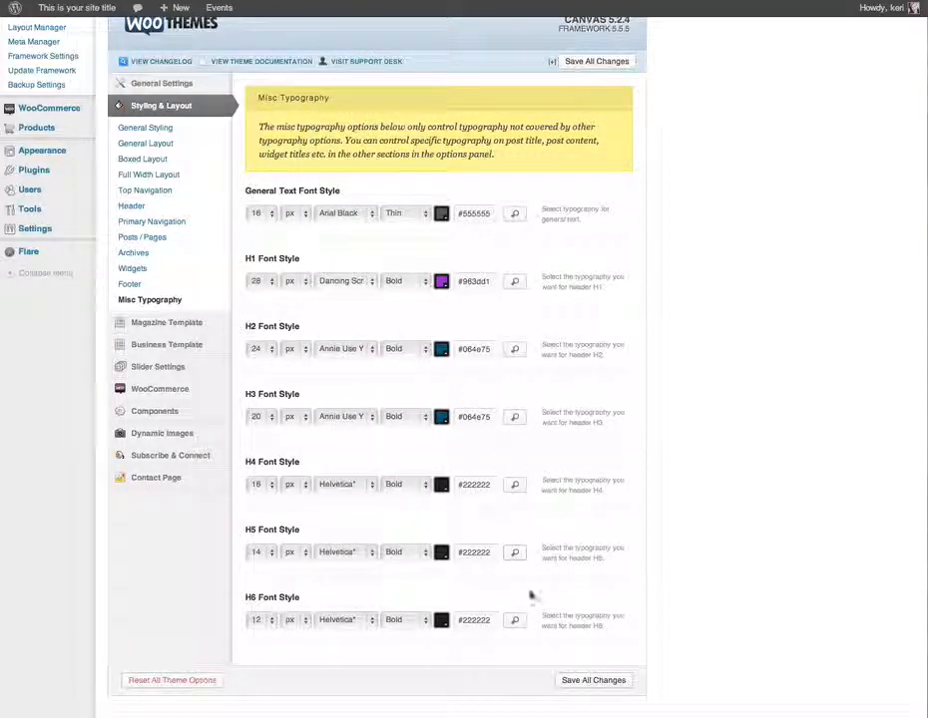
left_click(587, 683)
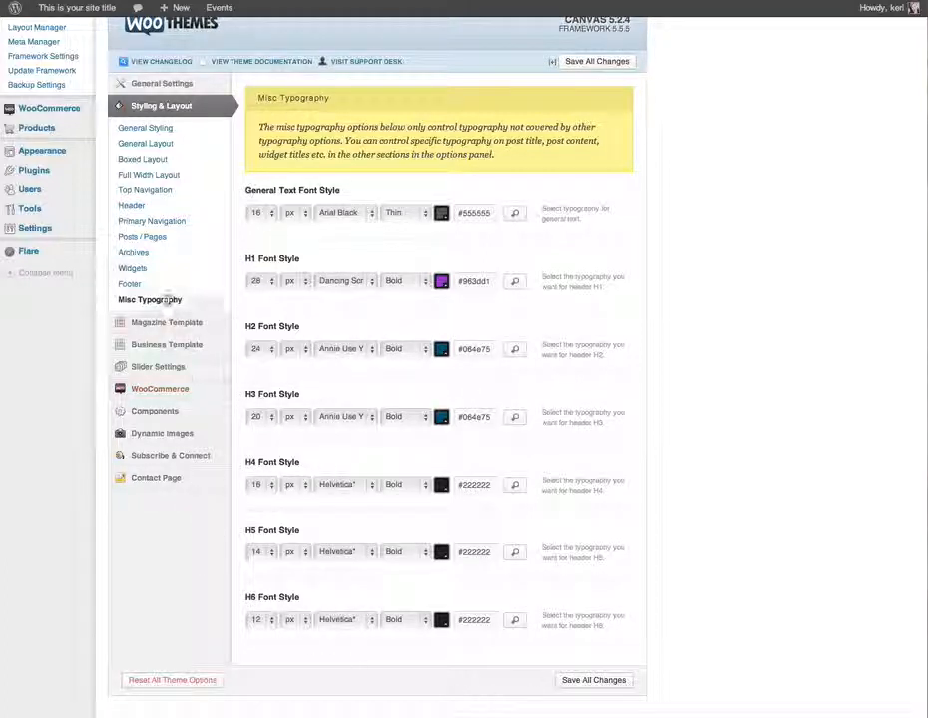
Step: In the Widgets styling options, set the Widget Title font to Corben and preview its typography
left_click(151, 276)
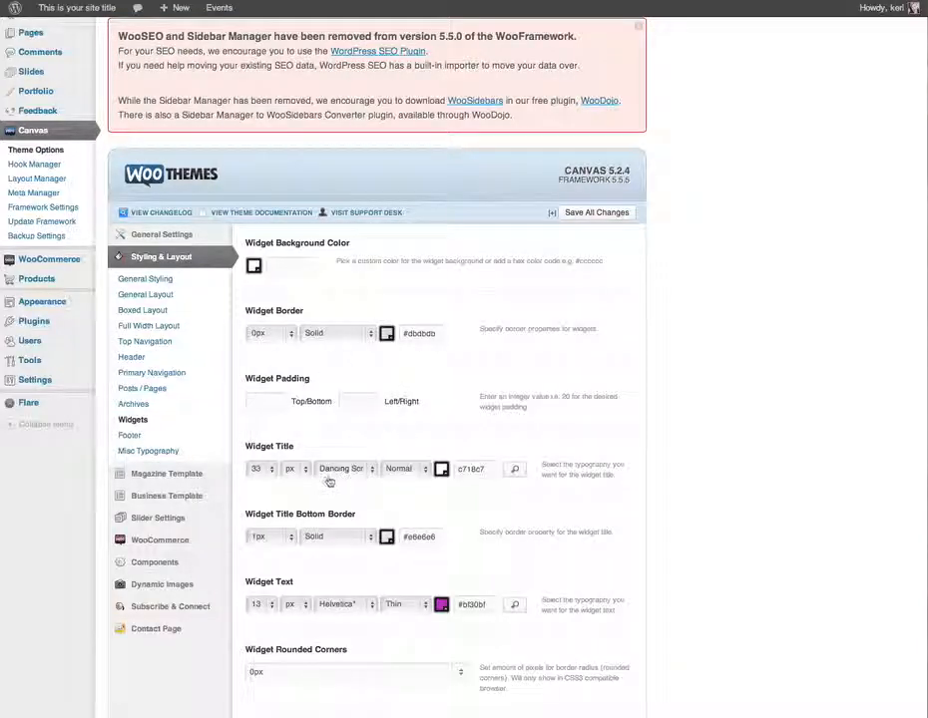
scroll(364, 472, "down", 2)
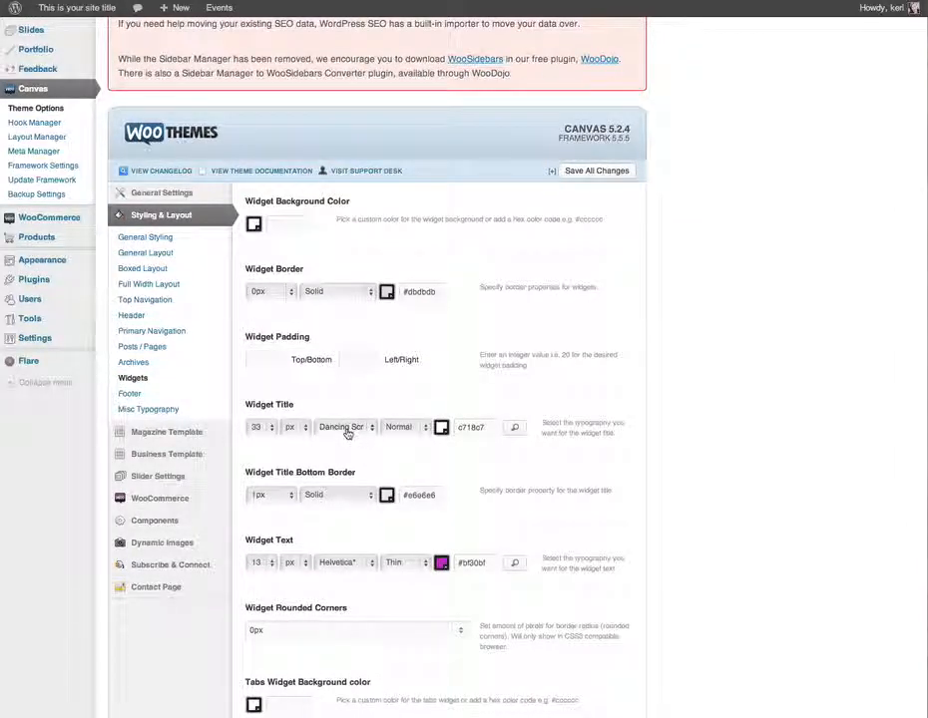
scroll(347, 431, "down", 2)
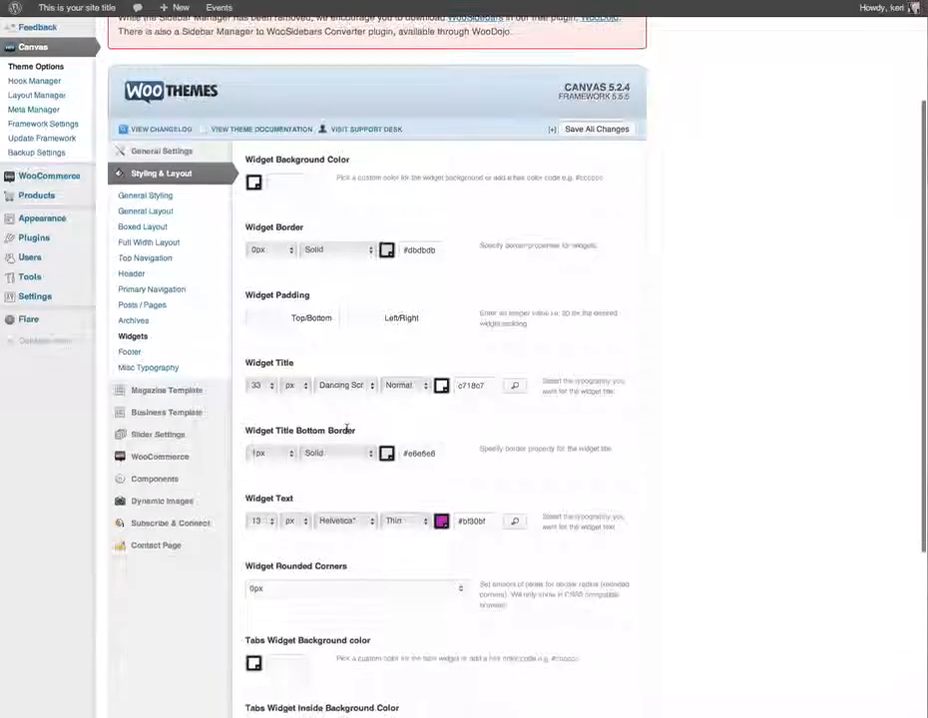
left_click(361, 387)
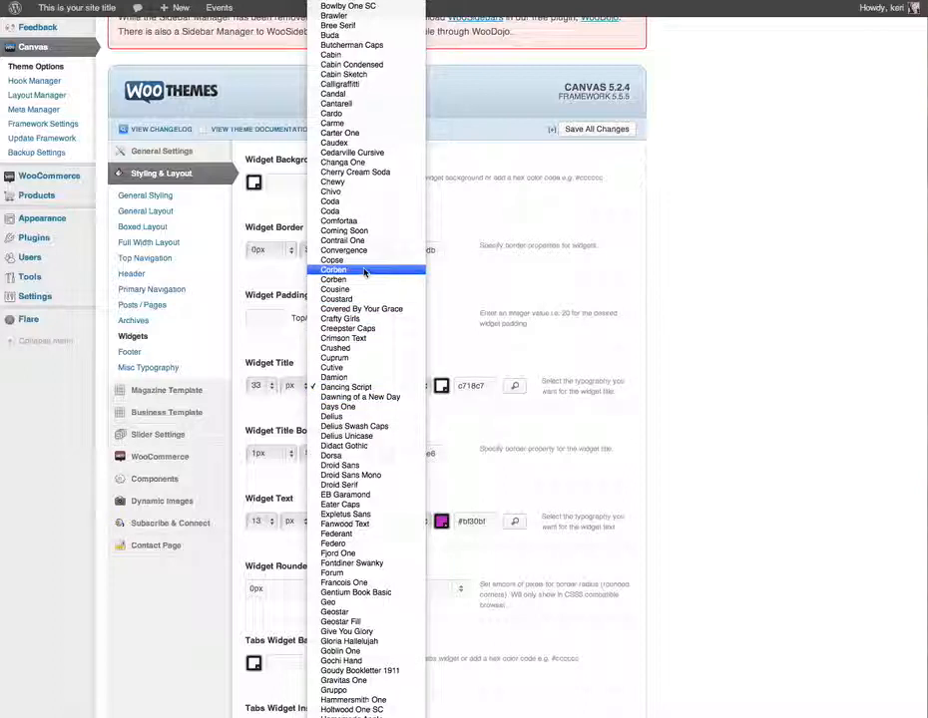
left_click(364, 271)
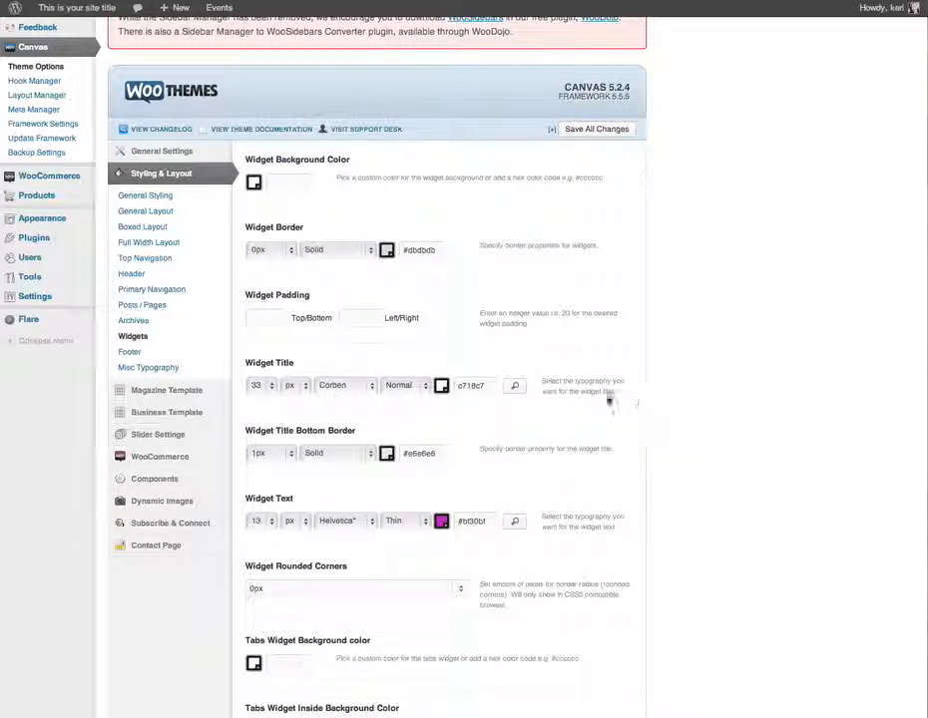
left_click(515, 387)
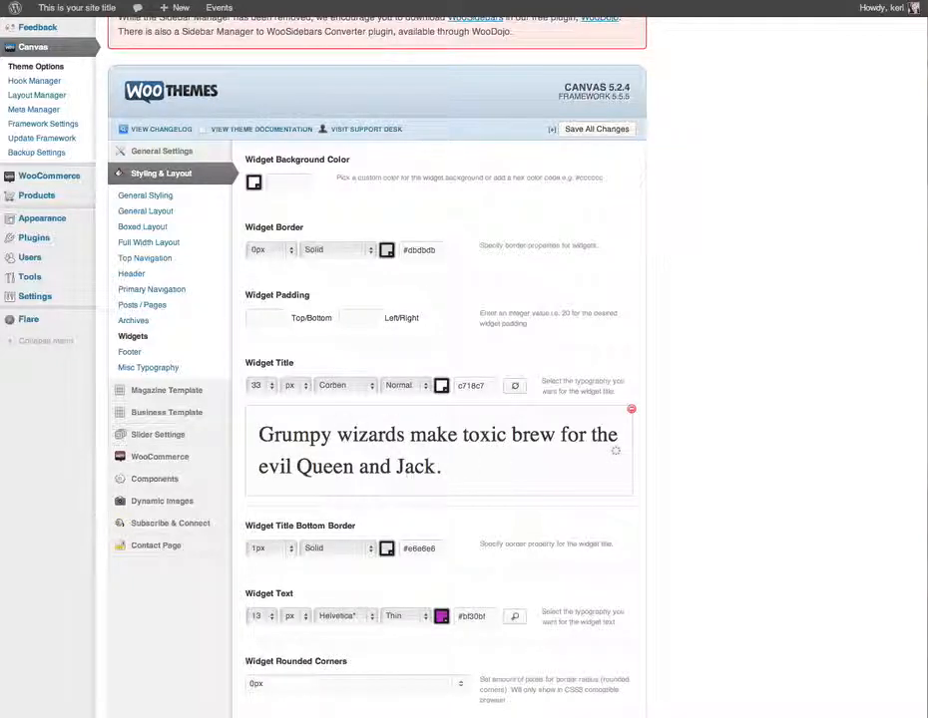
Step: Set the Widget Title font to Coda, then close and reopen its typography preview
left_click(368, 387)
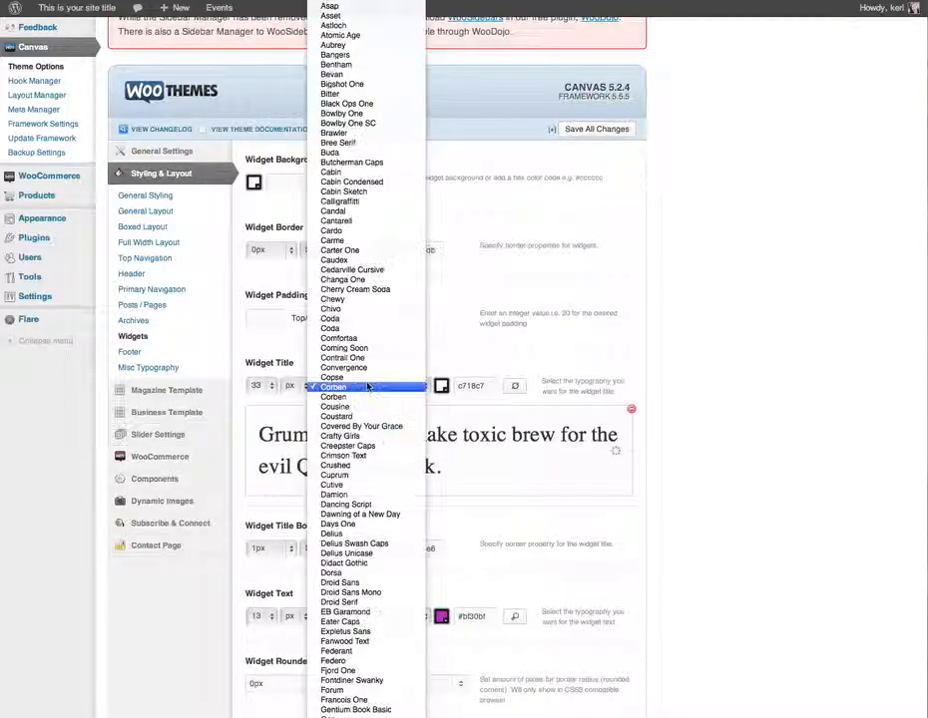
left_click(359, 328)
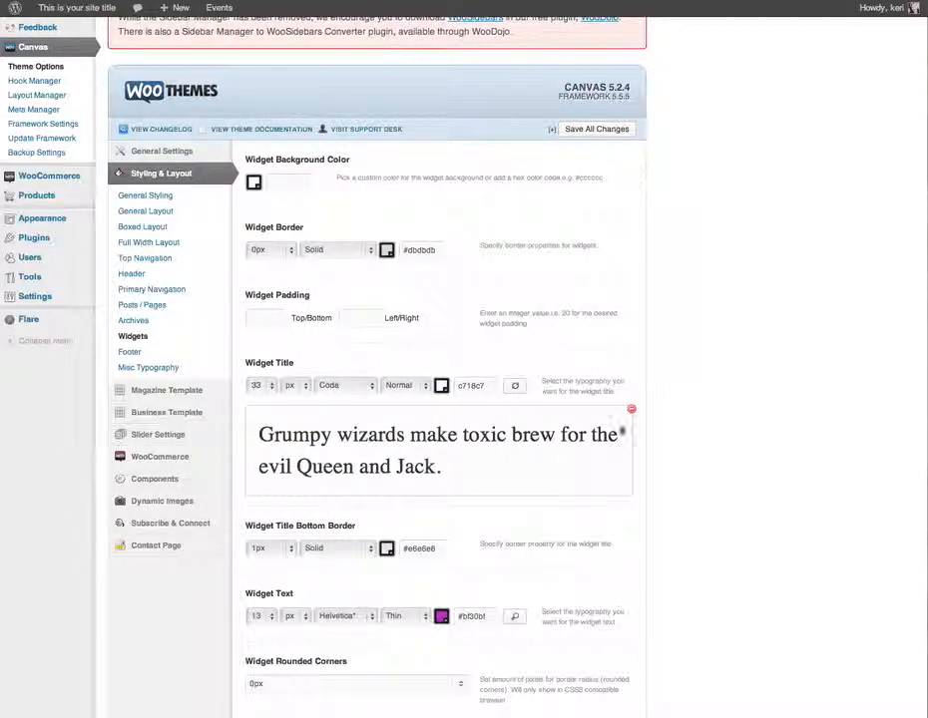
left_click(632, 413)
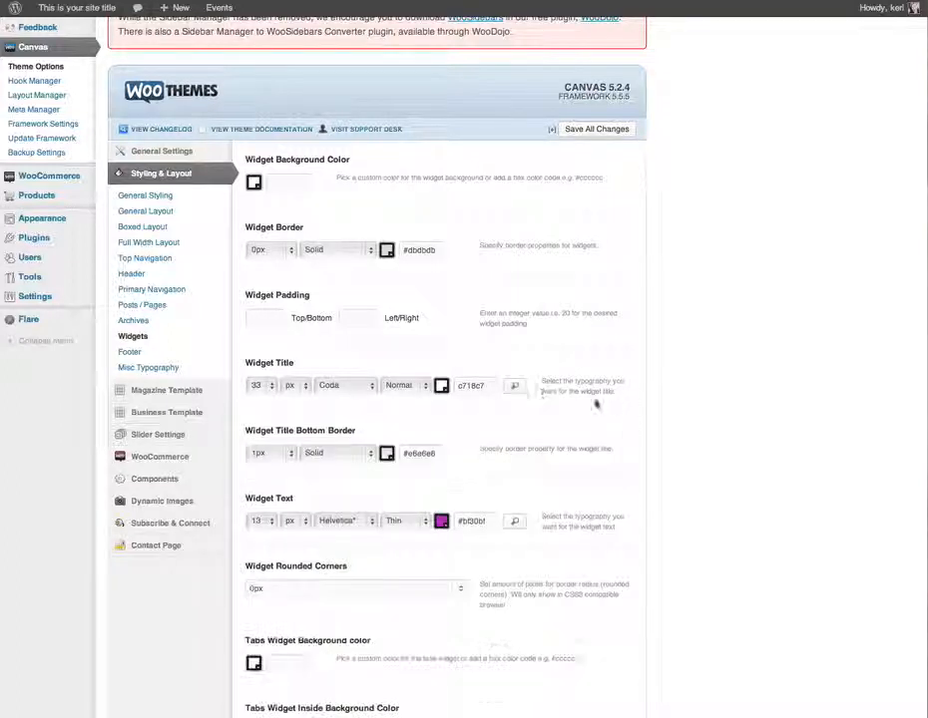
left_click(516, 388)
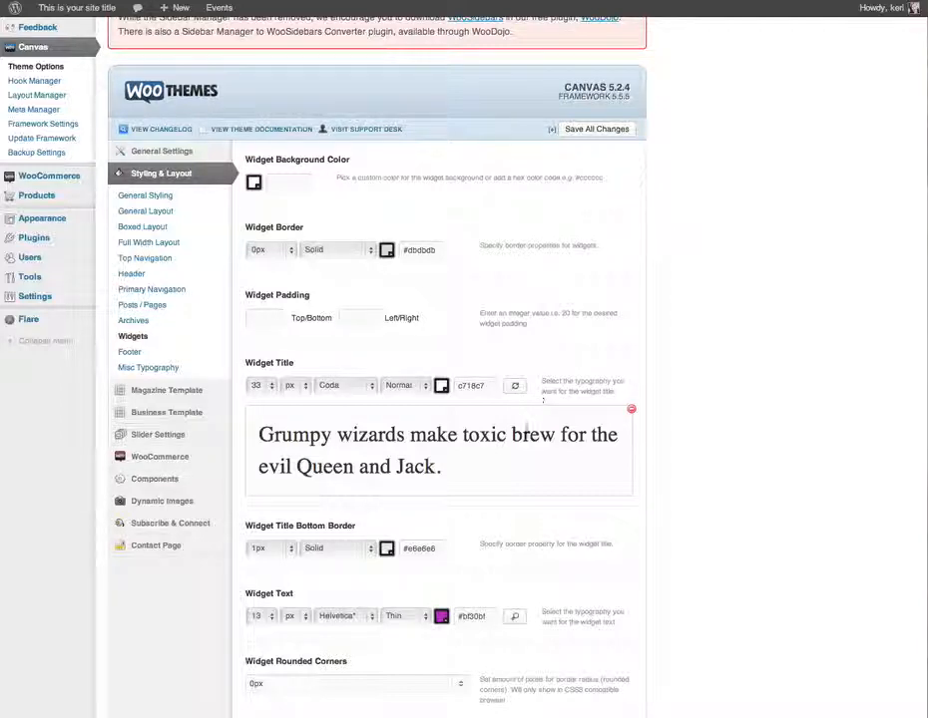
Step: Set the Widget Text font to Trebuchet at 16 px
scroll(677, 489, "down", 5)
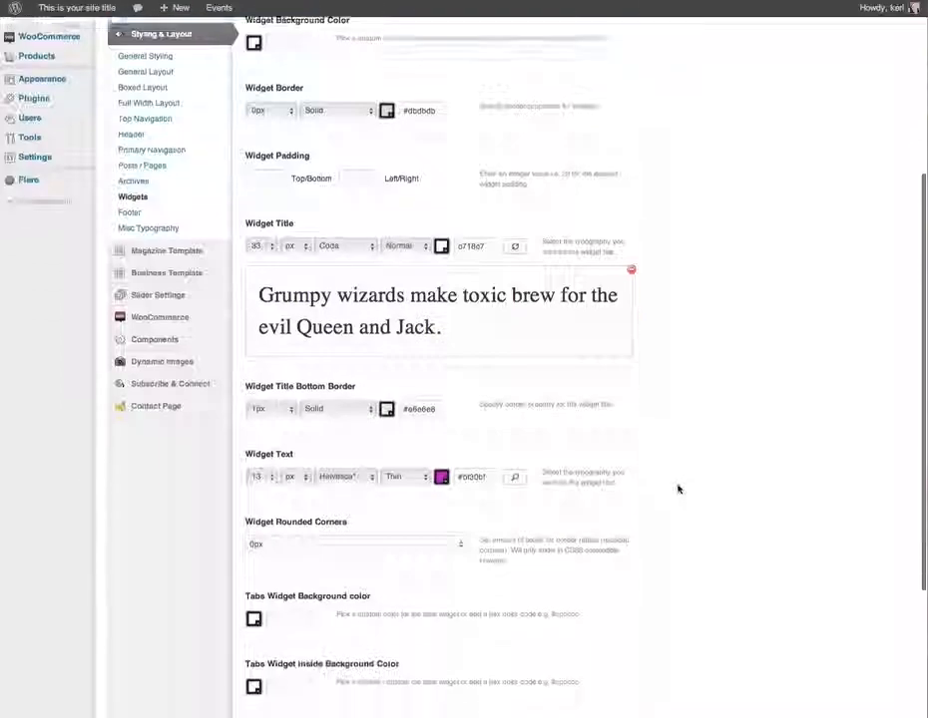
scroll(677, 489, "down", 1)
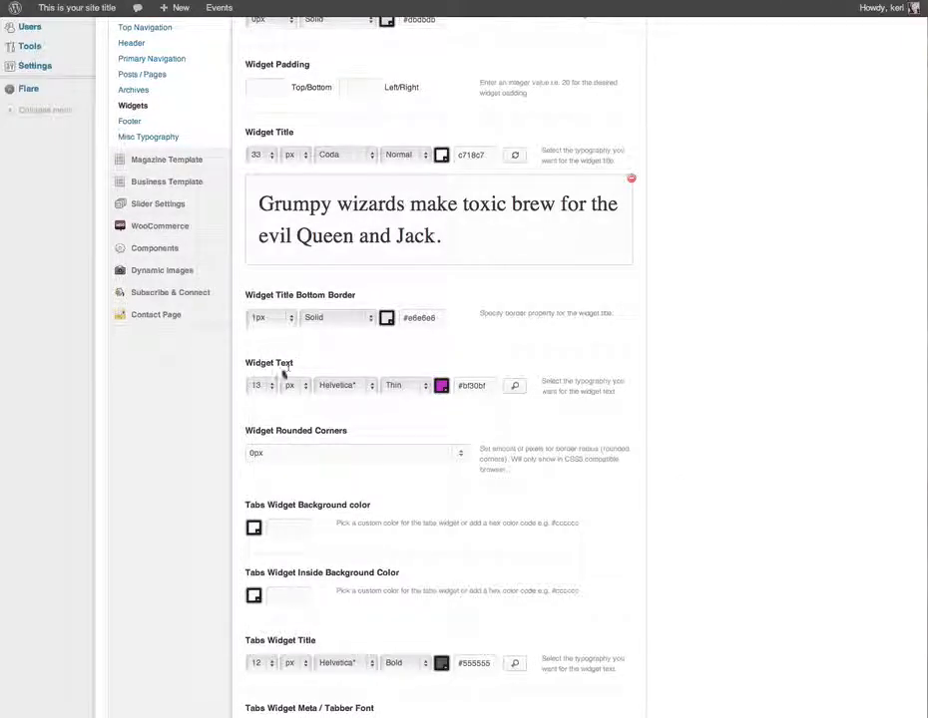
left_click(358, 386)
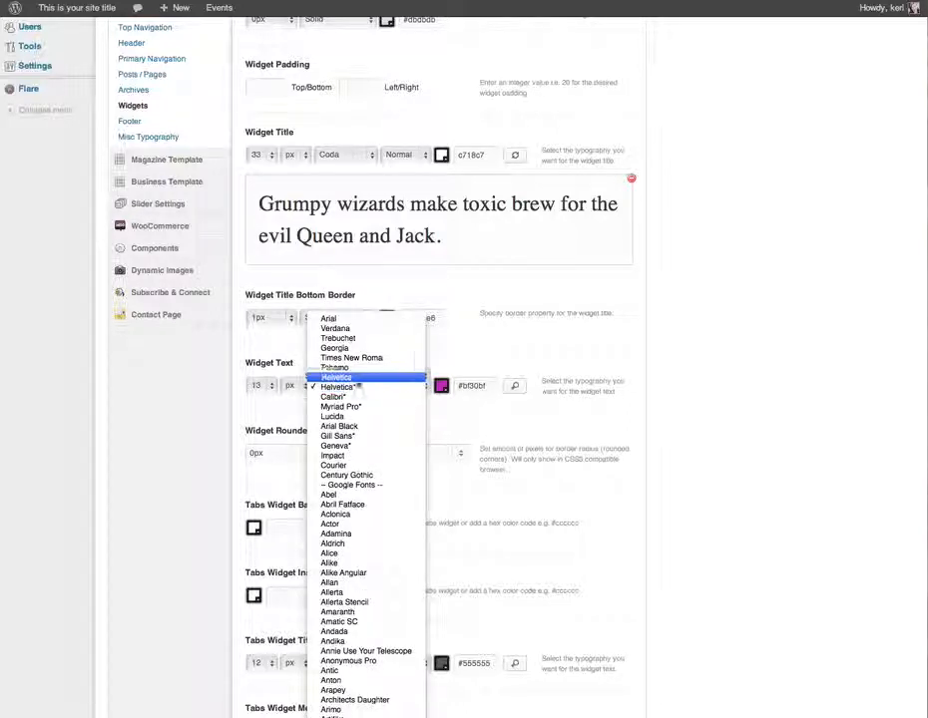
left_click(372, 339)
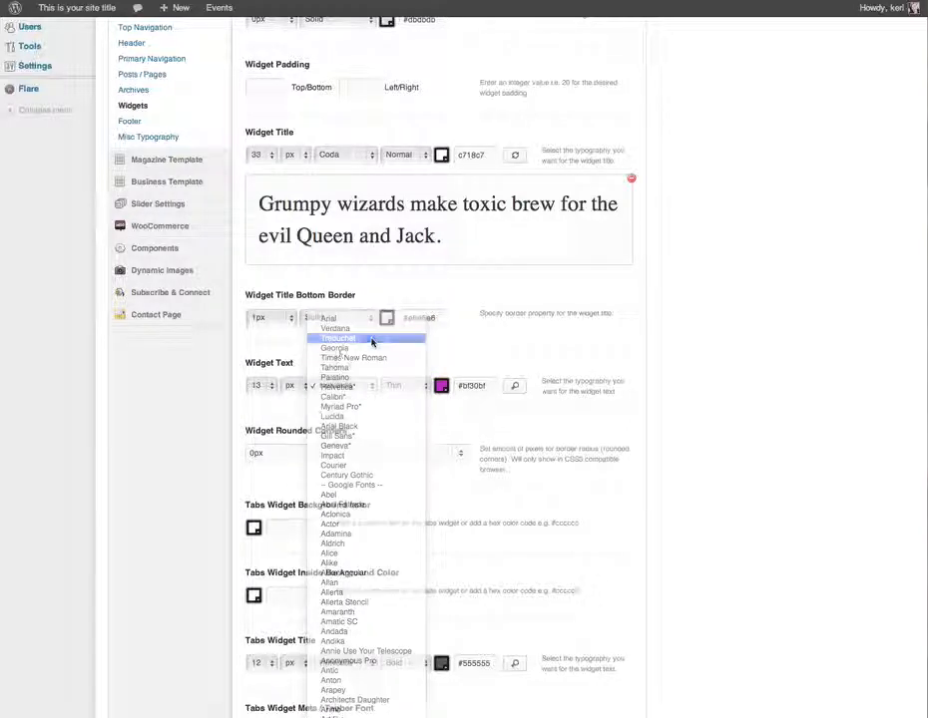
left_click(266, 386)
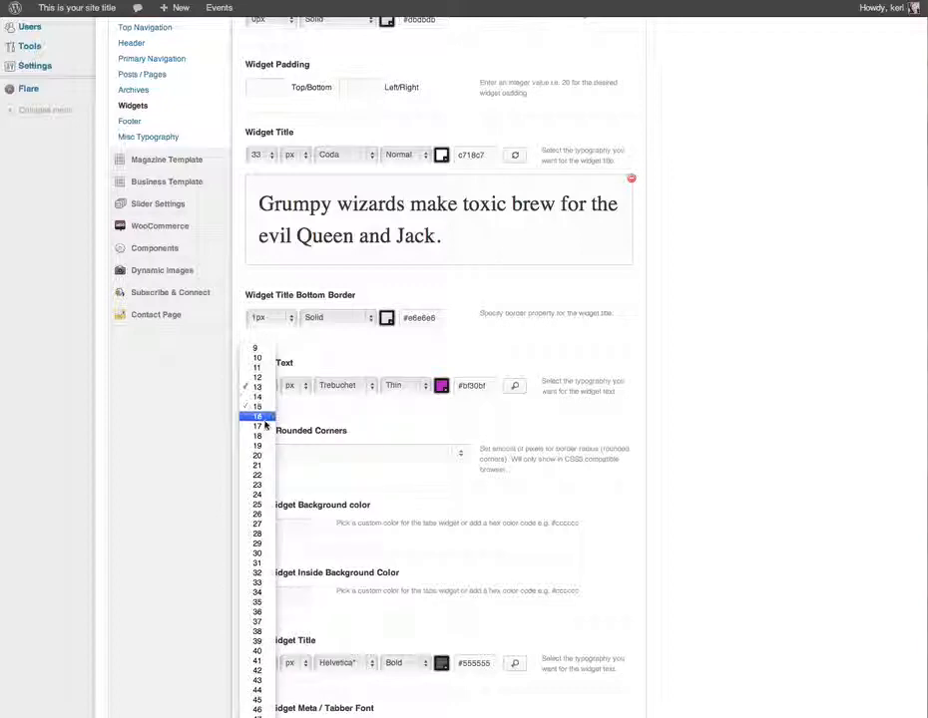
left_click(266, 434)
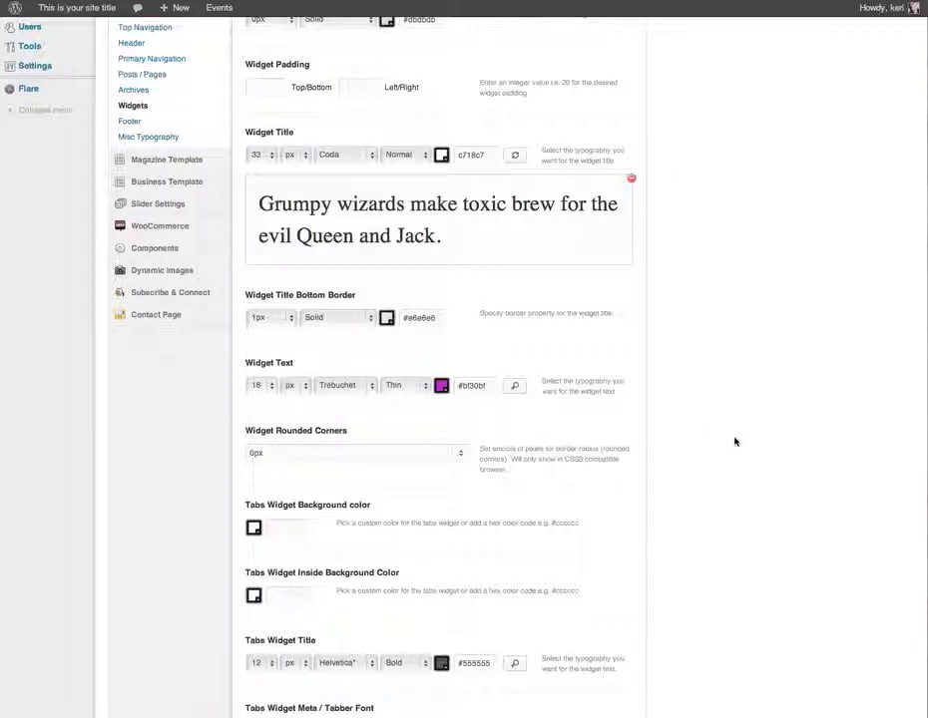
scroll(735, 441, "down", 3)
scroll(735, 441, "up", 10)
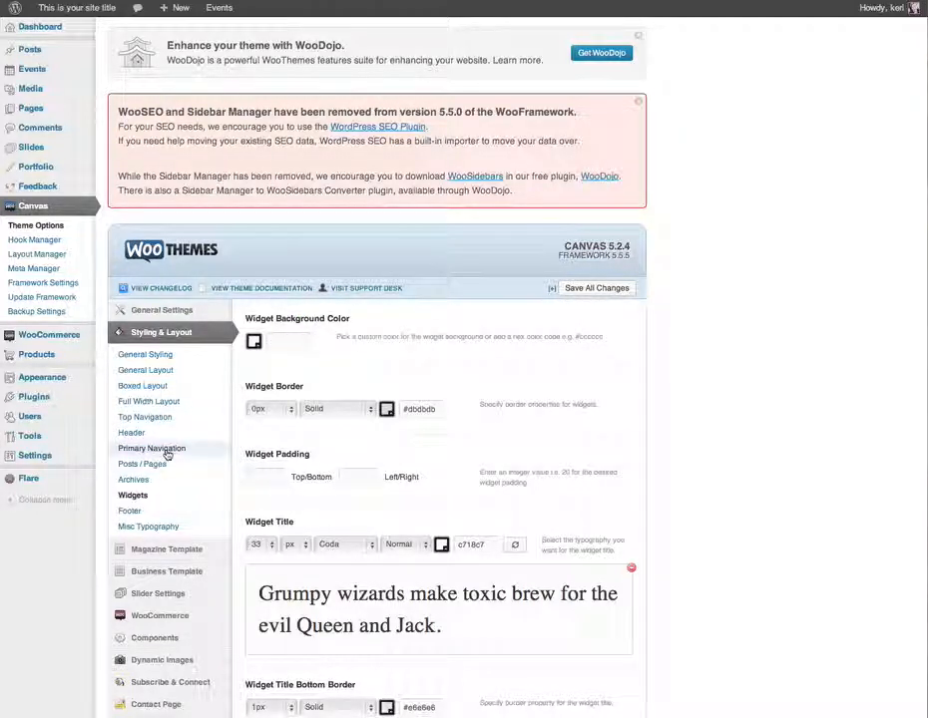
Step: In the Primary Navigation styling options, set the Navigation Font Style to Arial Black and save all changes
left_click(156, 451)
scroll(392, 454, "down", 3)
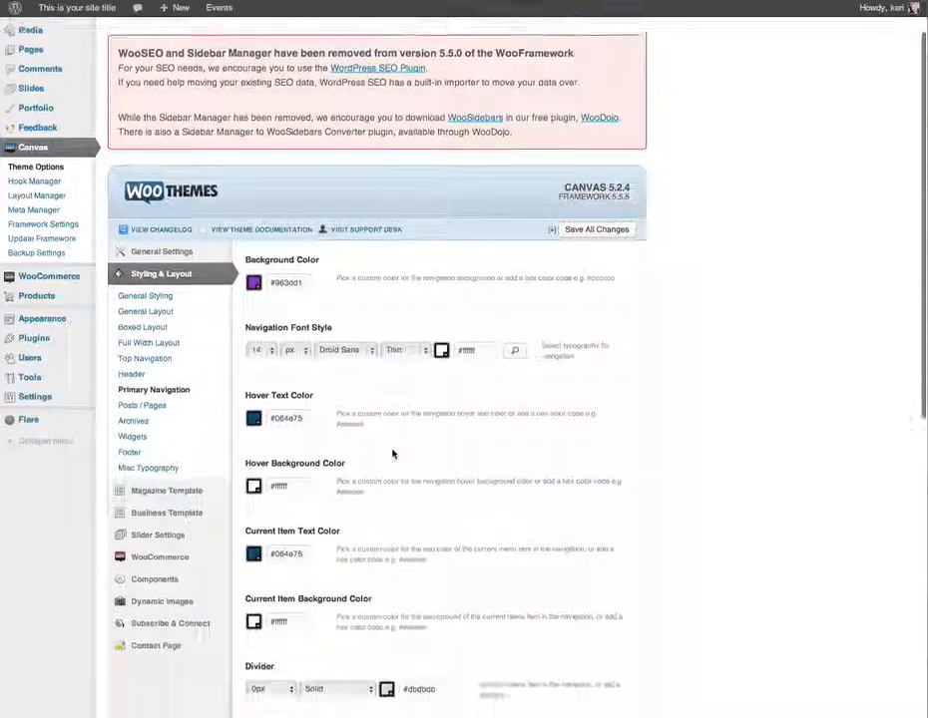
left_click(345, 335)
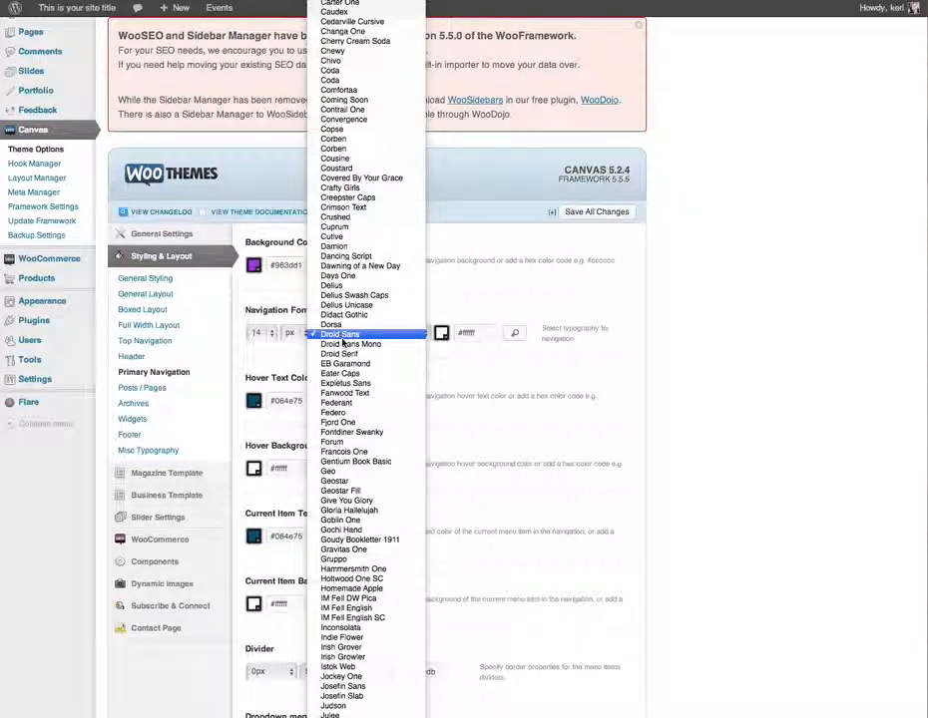
scroll(342, 345, "up", 5)
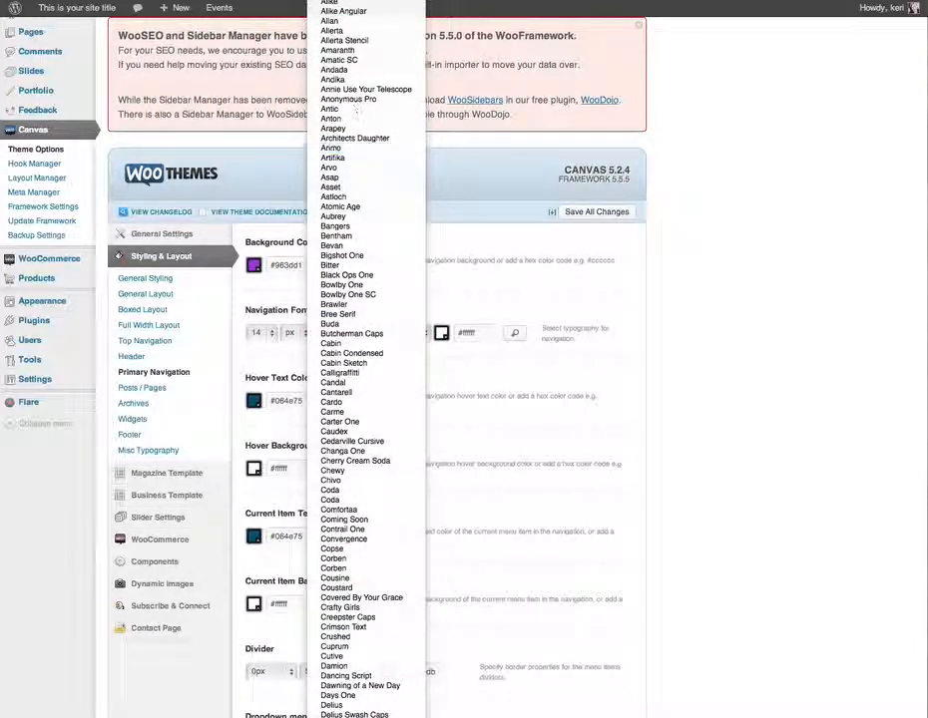
scroll(319, 30, "up", 4)
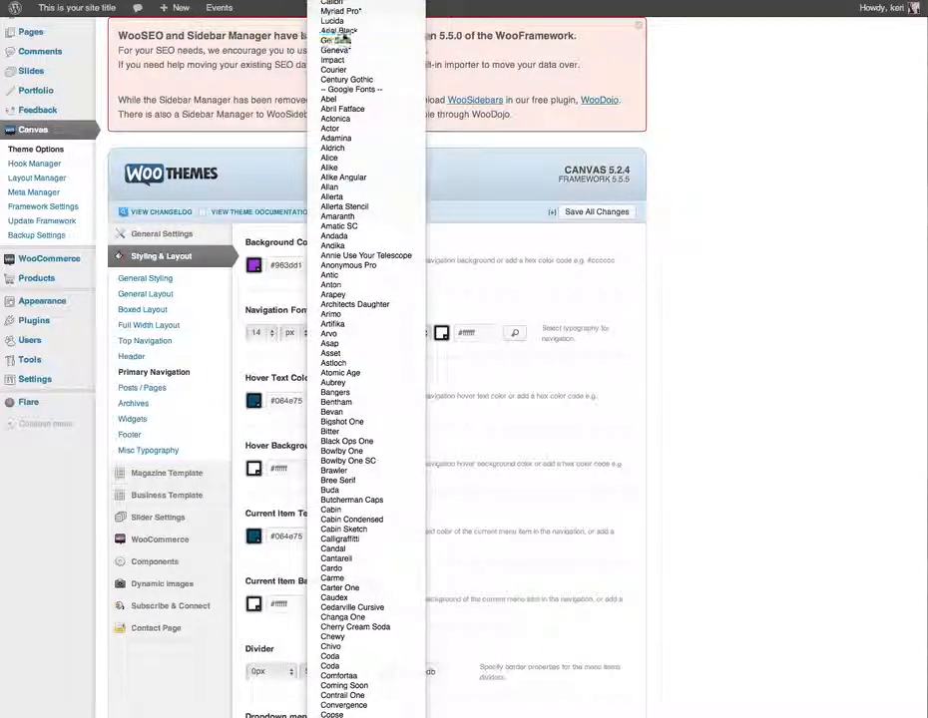
left_click(331, 30)
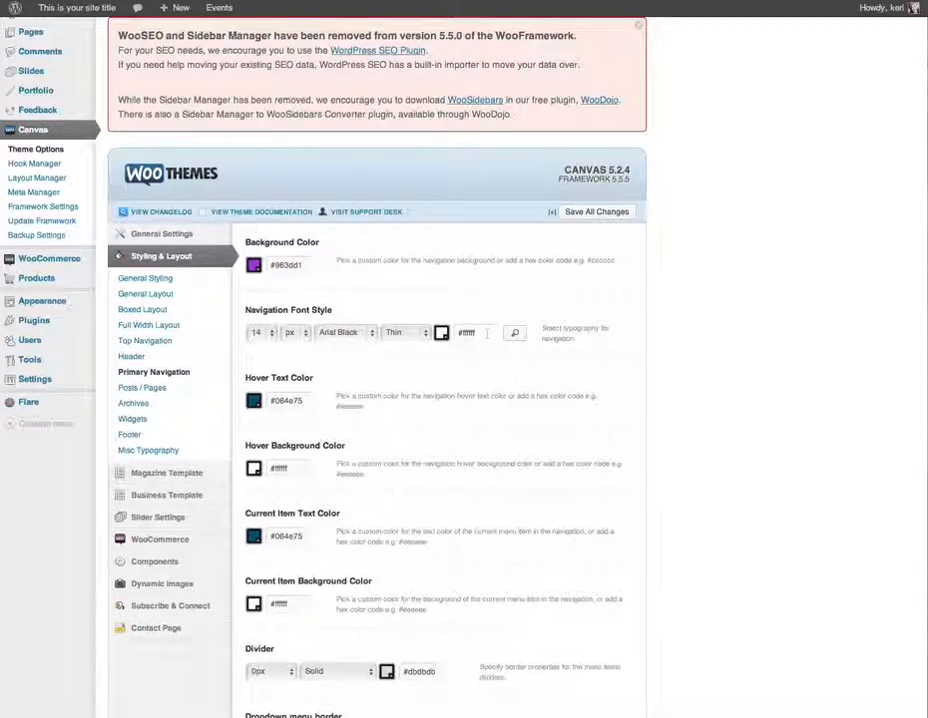
scroll(507, 495, "down", 3)
scroll(507, 495, "up", 2)
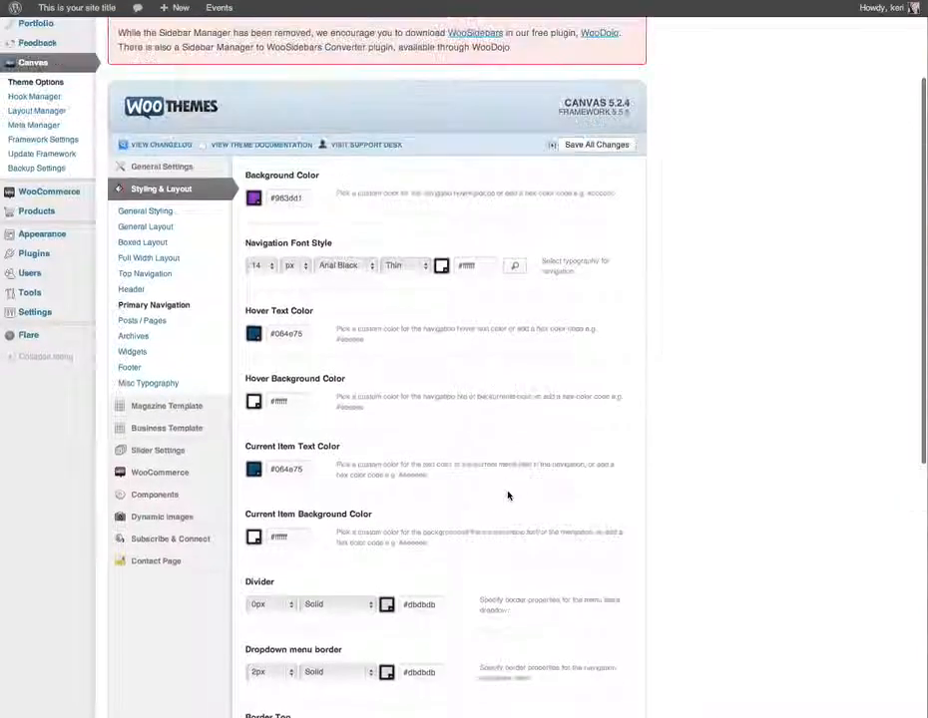
scroll(508, 495, "up", 3)
left_click(604, 292)
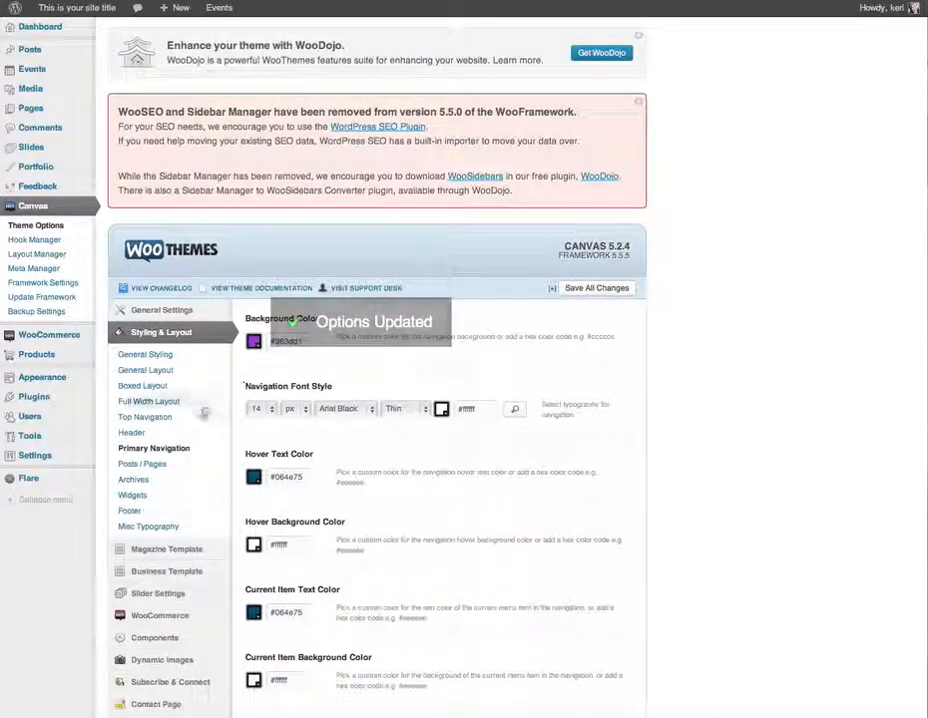
Step: Open the Top Navigation styling options and look through the font choices, keeping Droid Sans for the Top Navigation Font Style
left_click(170, 421)
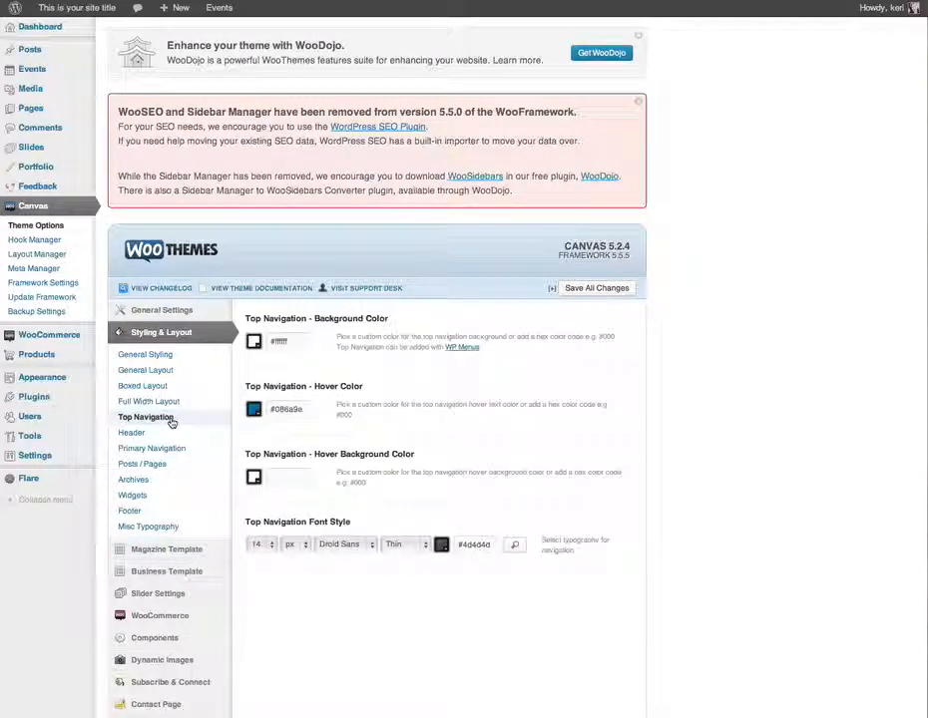
left_click(366, 549)
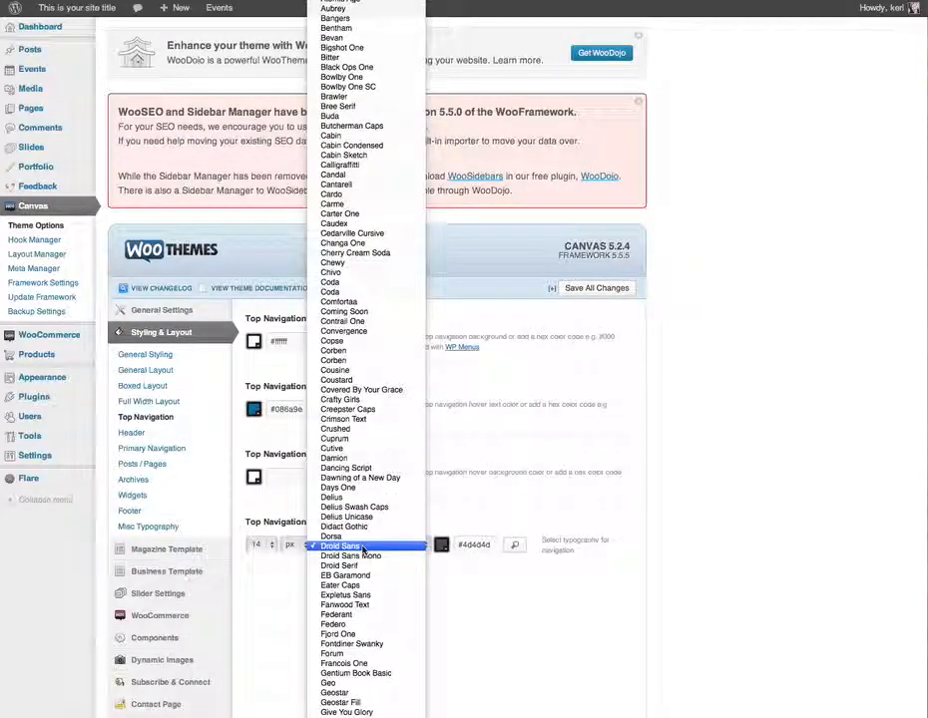
left_click(362, 547)
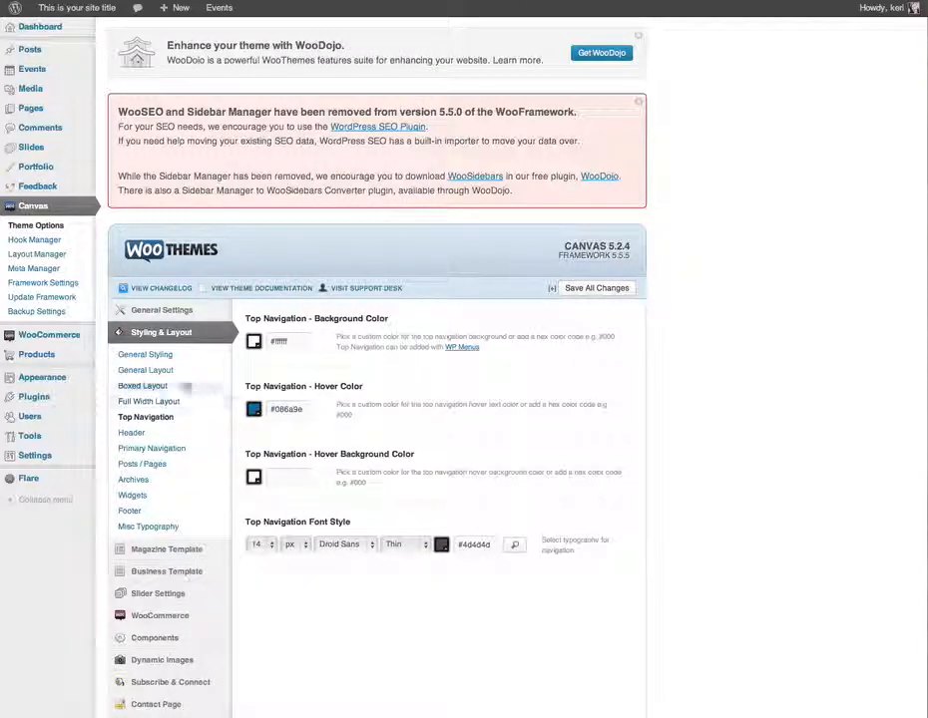
Step: In the Header styling options, set the Site Title Font Style to Josefin Sans
left_click(144, 436)
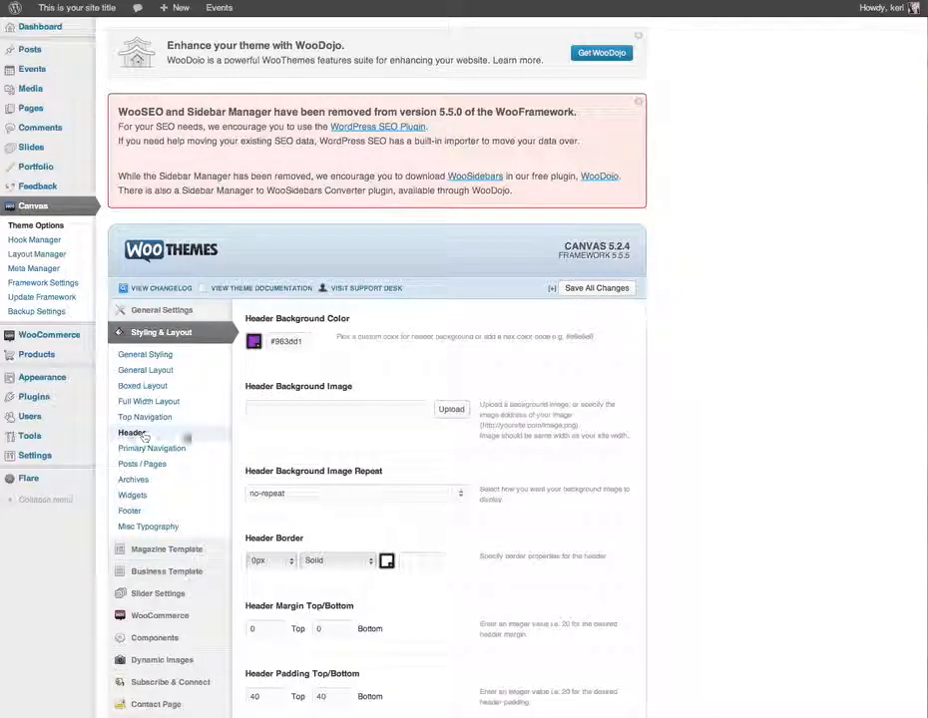
scroll(381, 436, "down", 5)
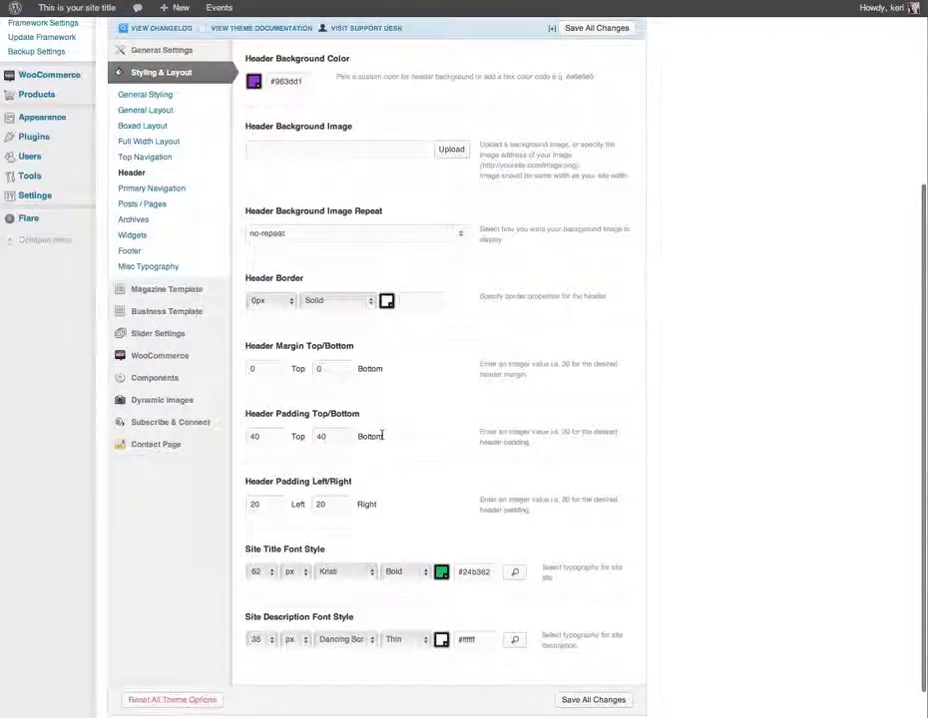
scroll(382, 438, "down", 1)
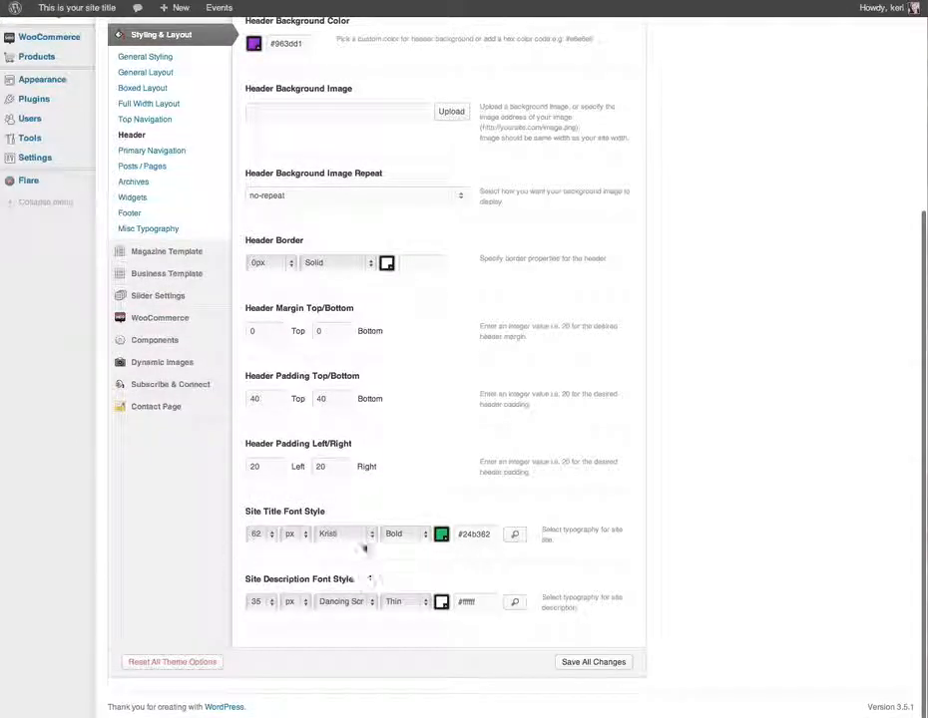
left_click(374, 535)
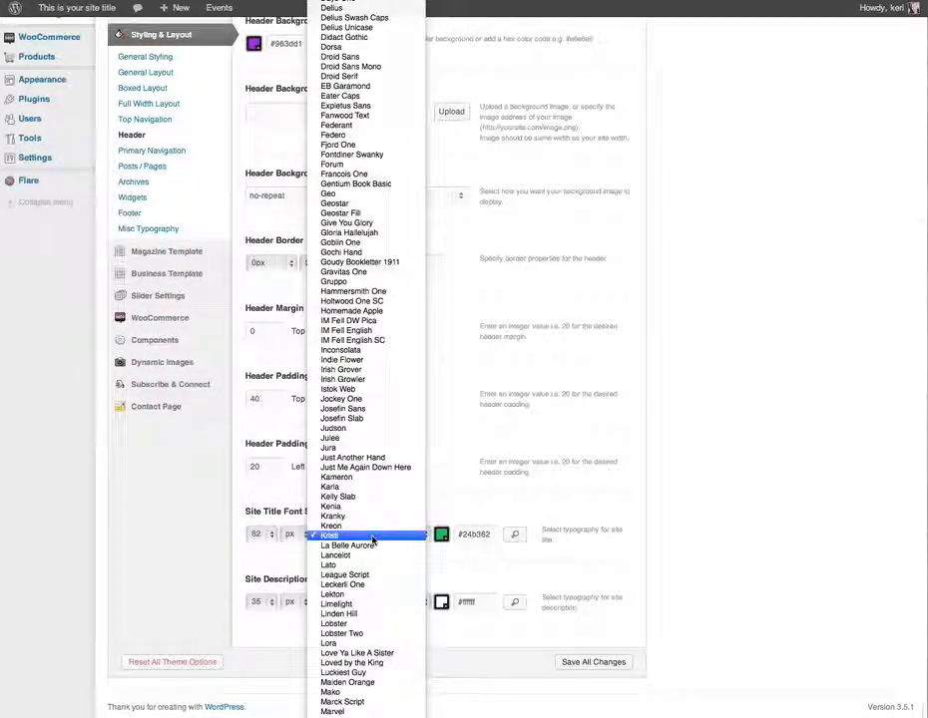
left_click(370, 410)
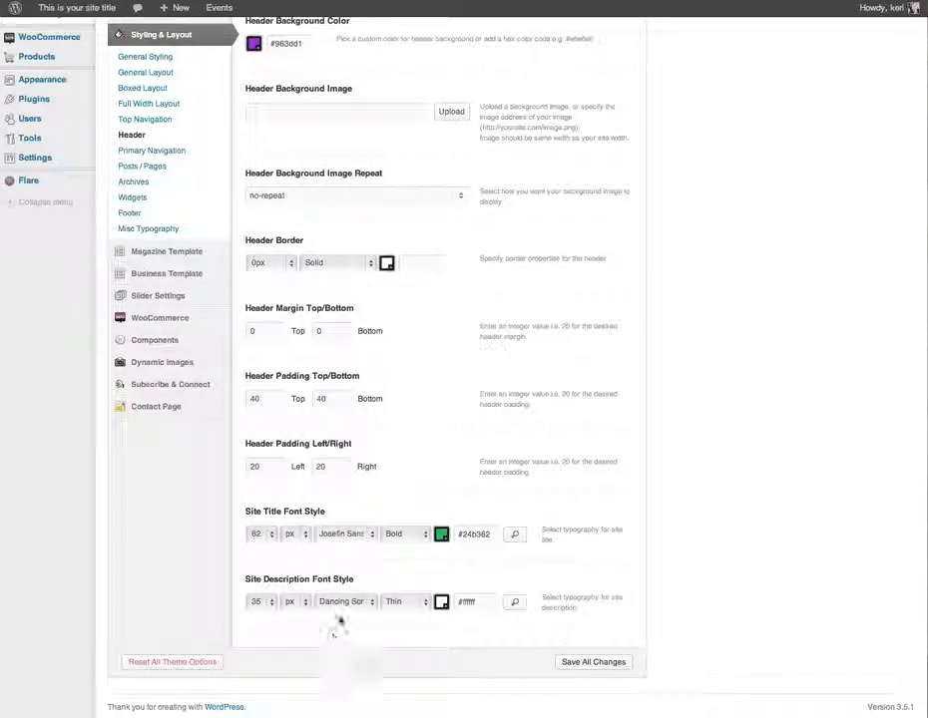
Step: Set the Site Description Font Style to Josefin Sans and save all changes
left_click(344, 603)
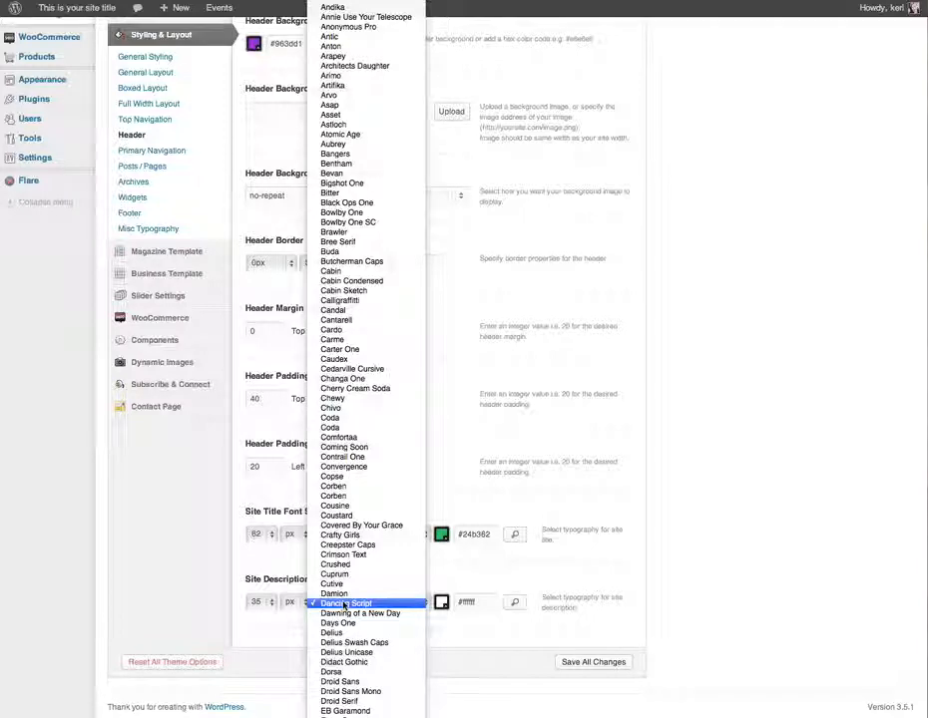
scroll(345, 606, "down", 5)
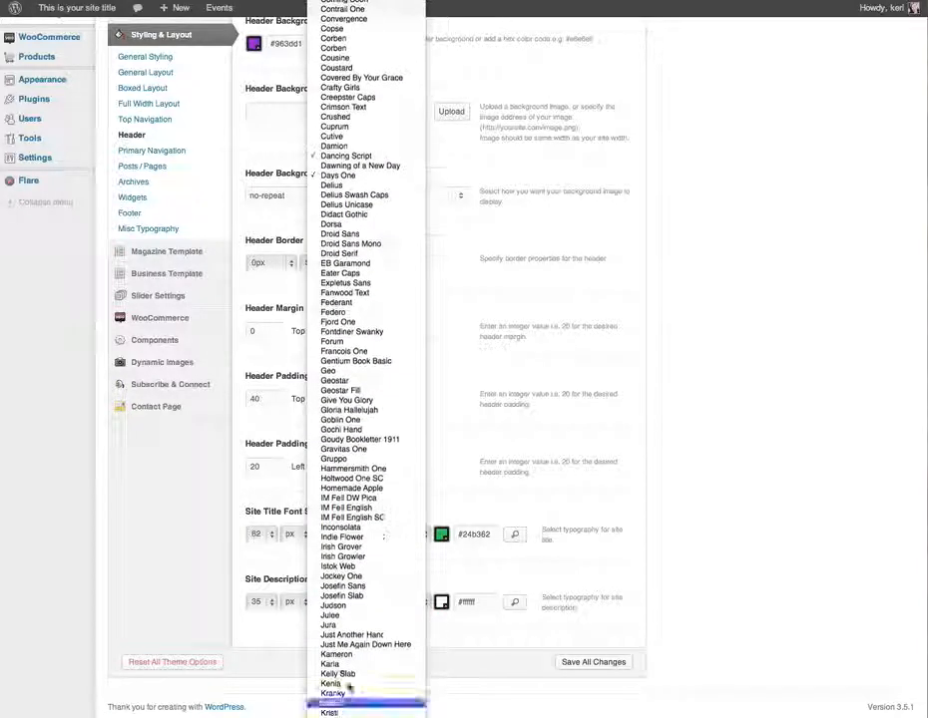
left_click(351, 588)
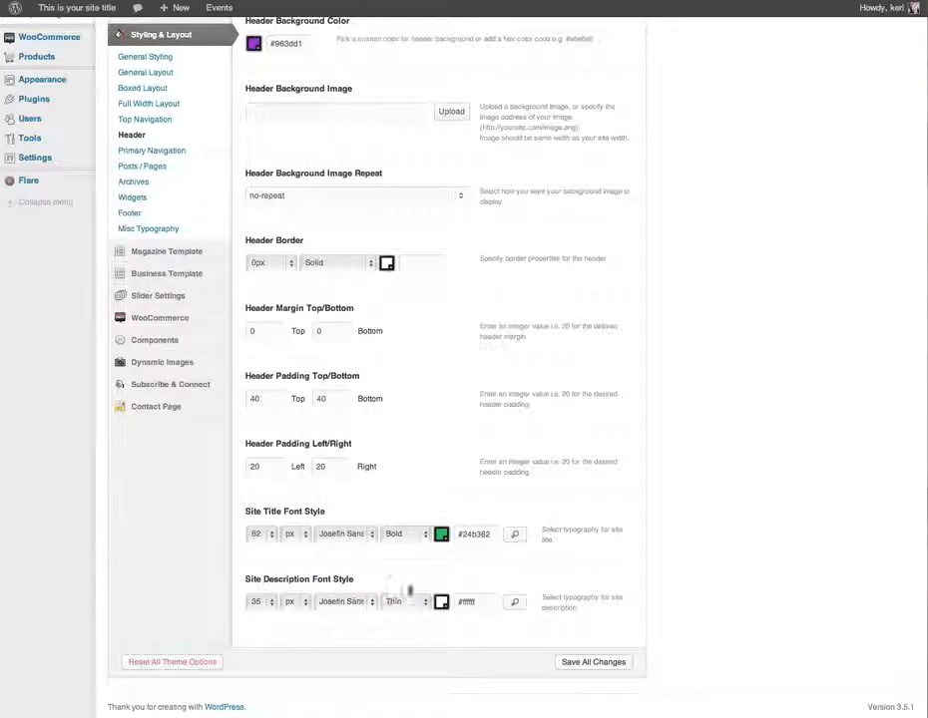
left_click(570, 667)
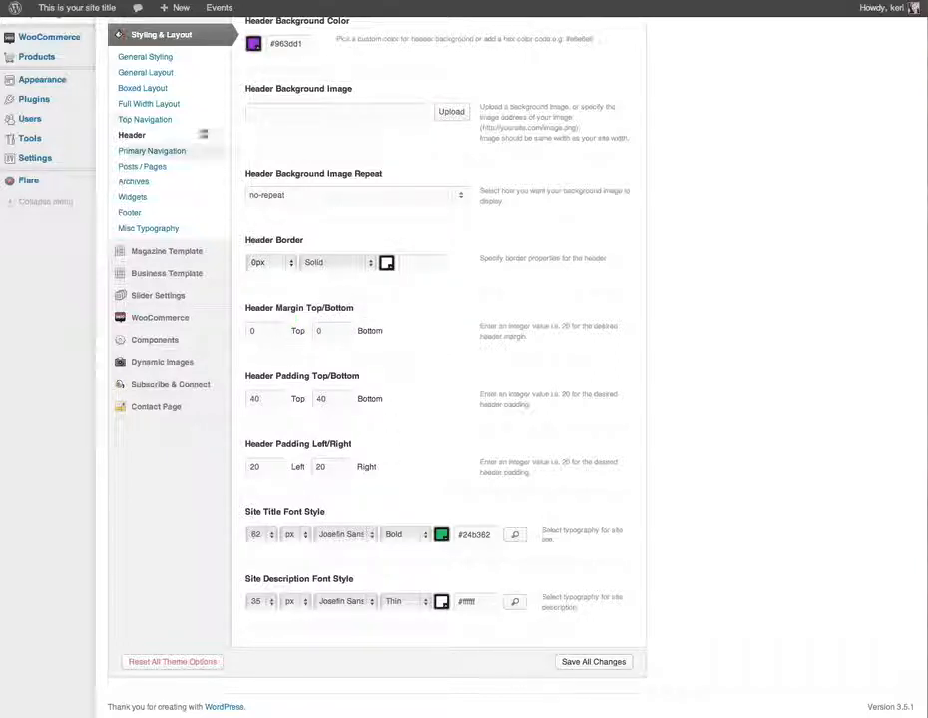
Step: In the Archives styling options, set the Archive Header Font Style to Gravitas One and save all changes
left_click(138, 182)
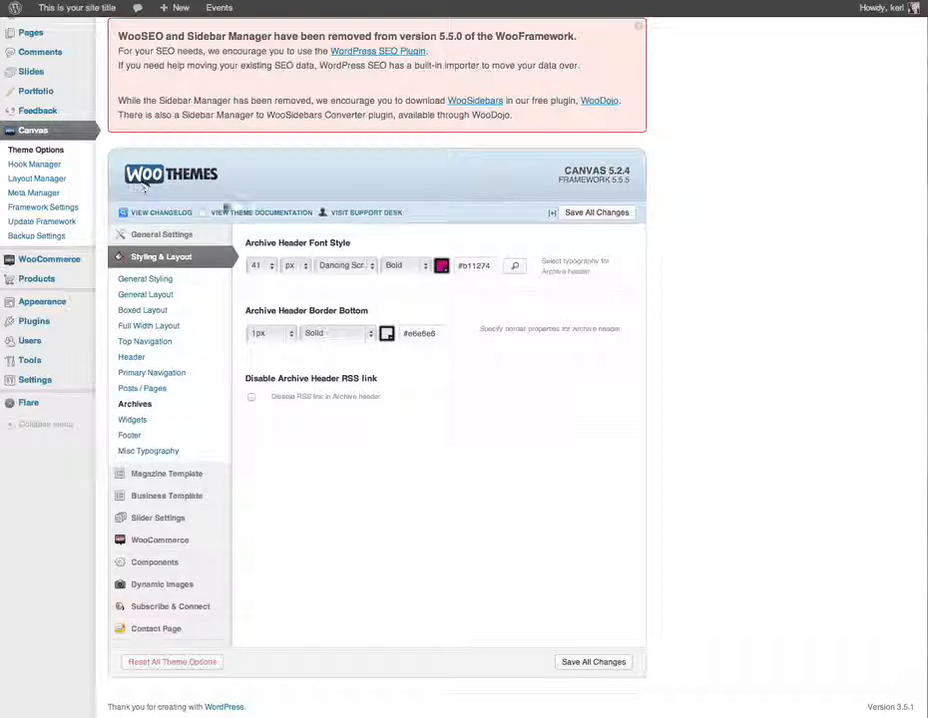
left_click(375, 269)
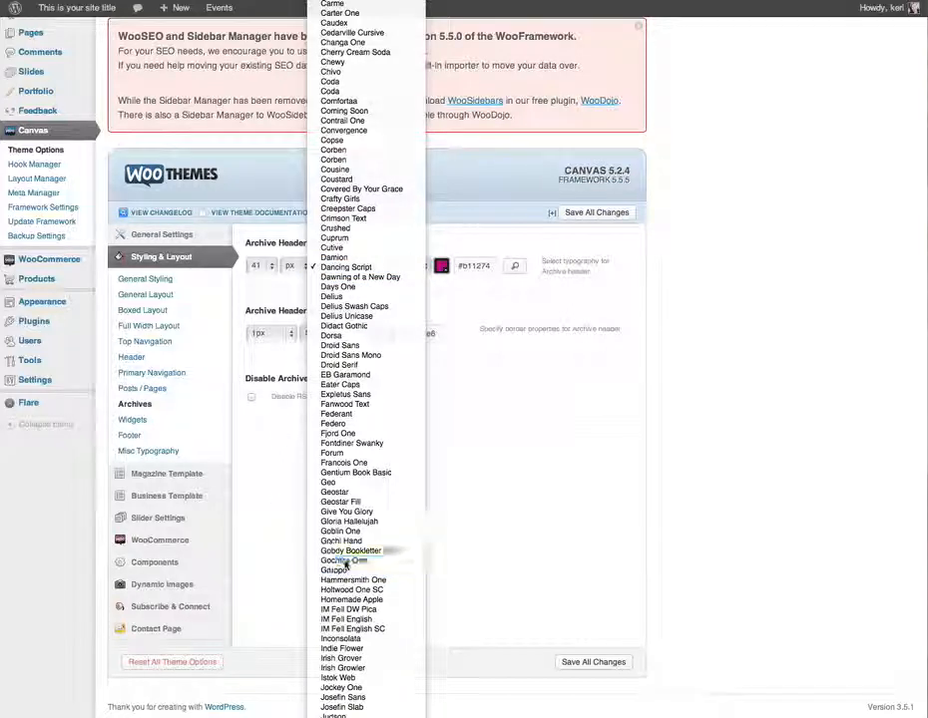
key("Escape")
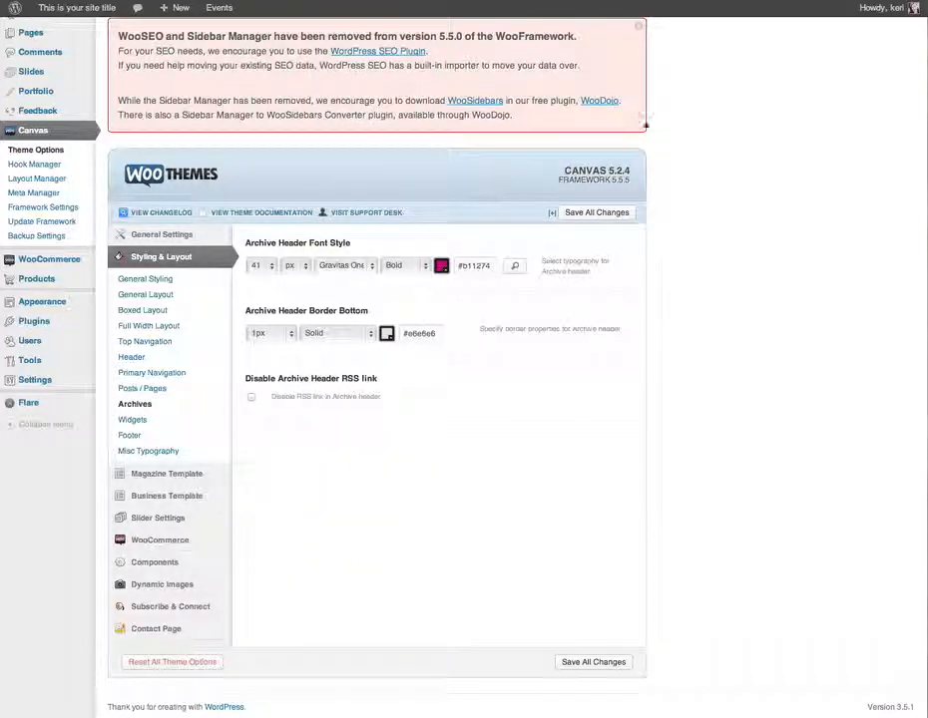
left_click(595, 212)
Step: View the live site and examine the fonts of the header, navigation, page text and widgets on the About page
left_click(78, 12)
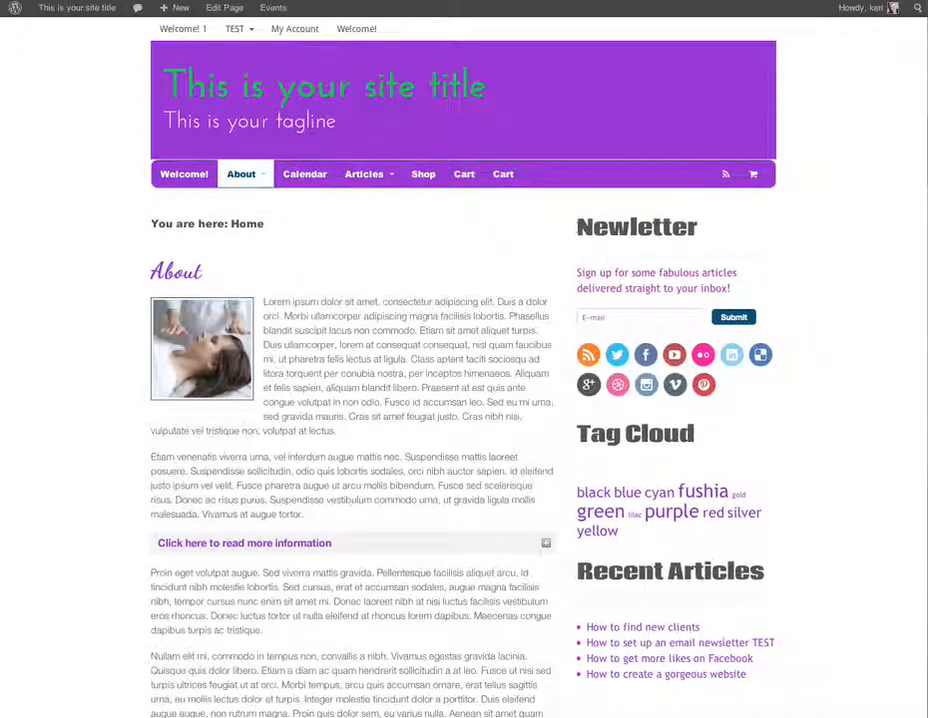
left_click_drag(578, 228, 726, 440)
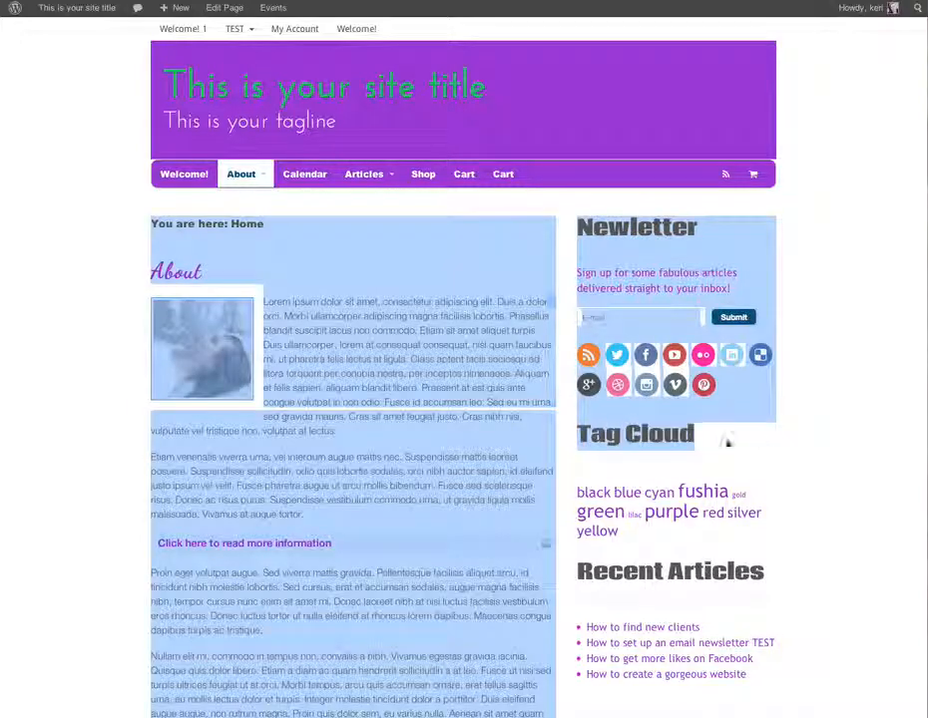
left_click(668, 428)
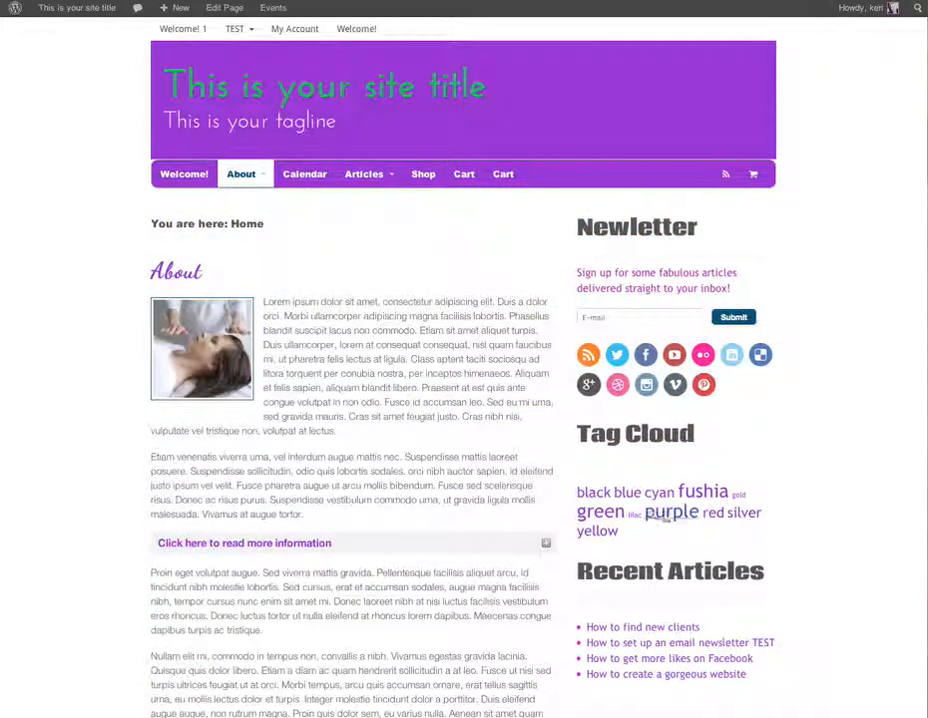
scroll(622, 486, "down", 6)
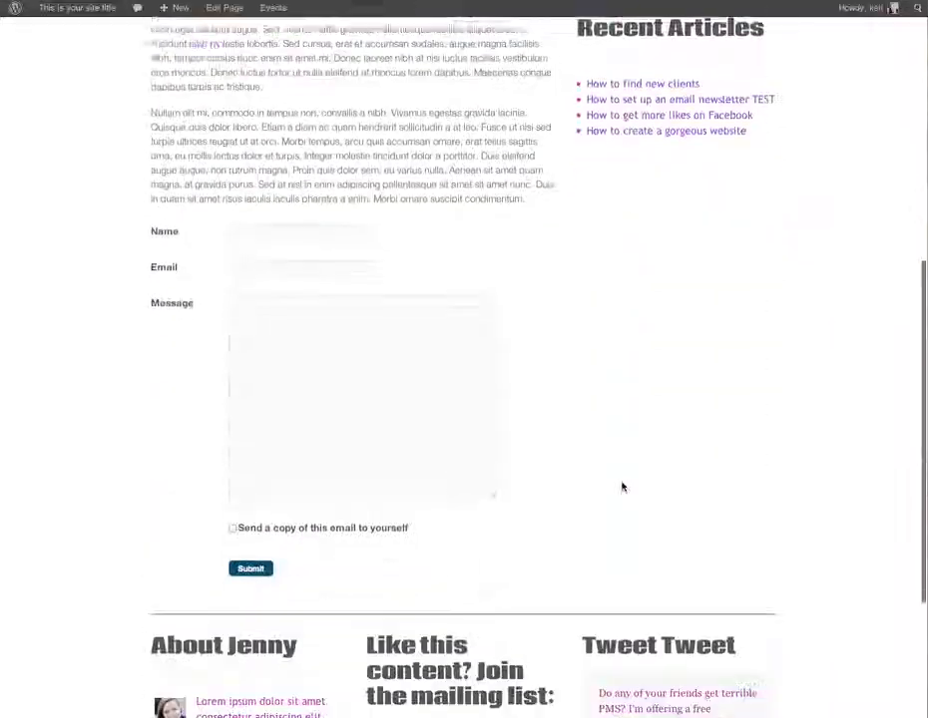
scroll(622, 486, "up", 3)
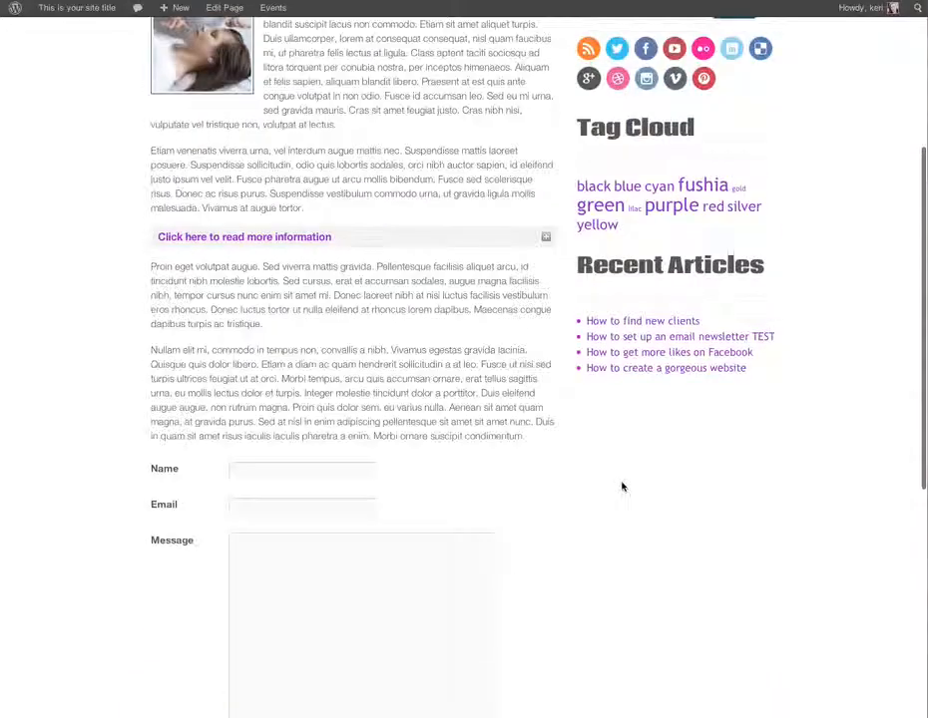
scroll(622, 487, "up", 3)
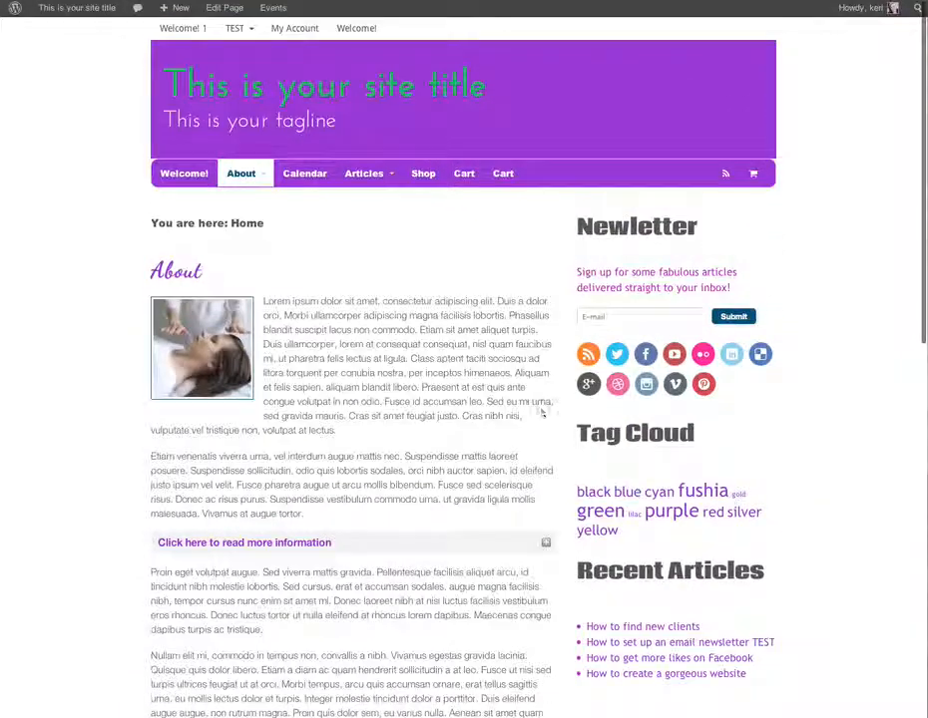
scroll(496, 337, "down", 4)
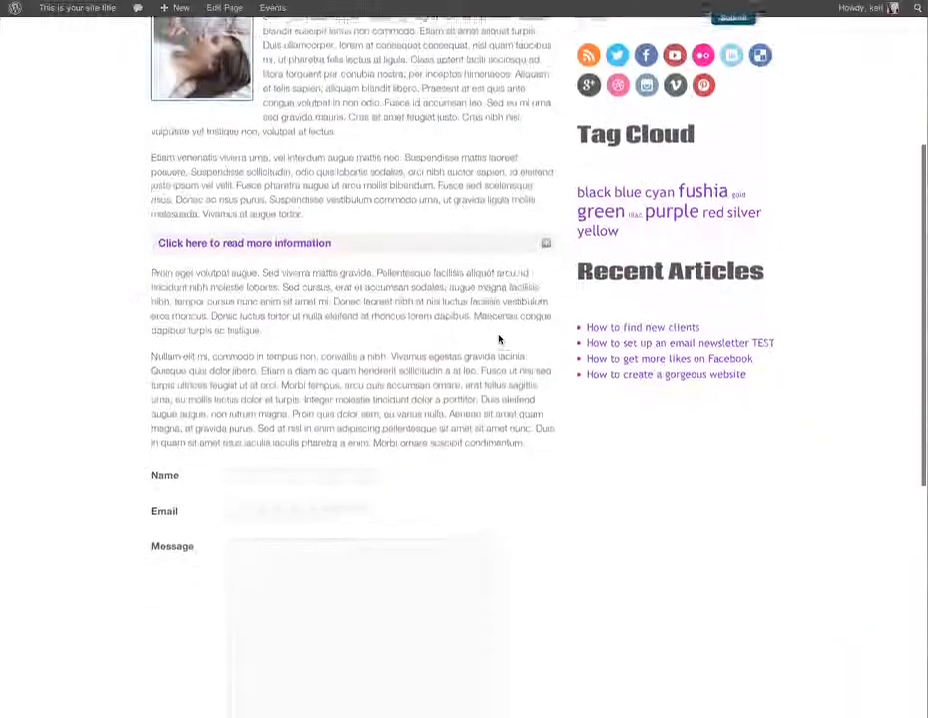
scroll(499, 339, "up", 2)
scroll(499, 339, "up", 1)
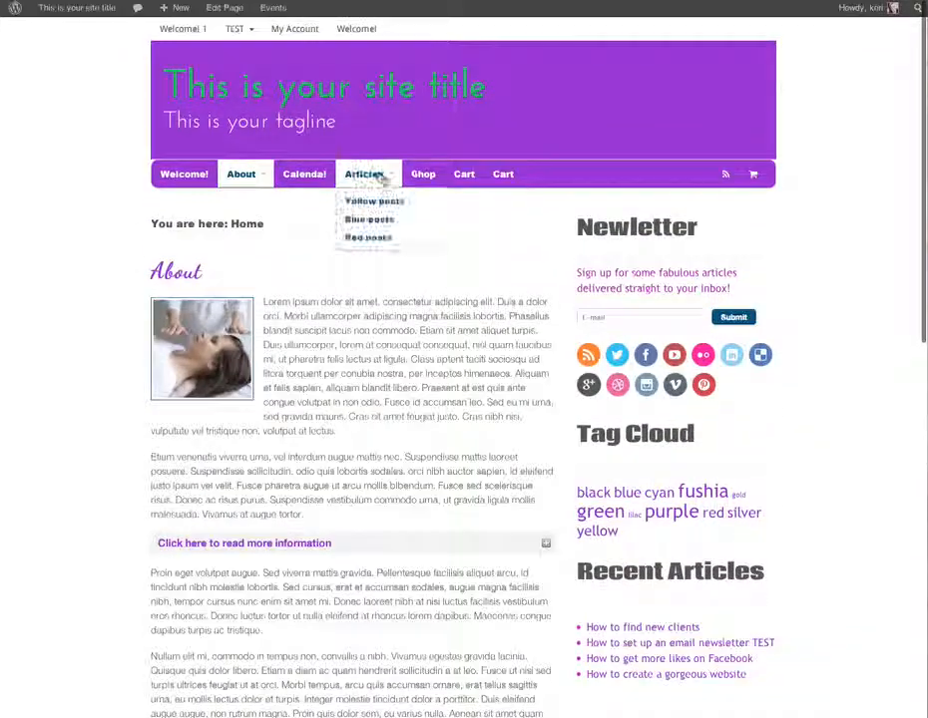
Step: Open the Articles archive page and check the fonts of its archive header and post titles
left_click(378, 176)
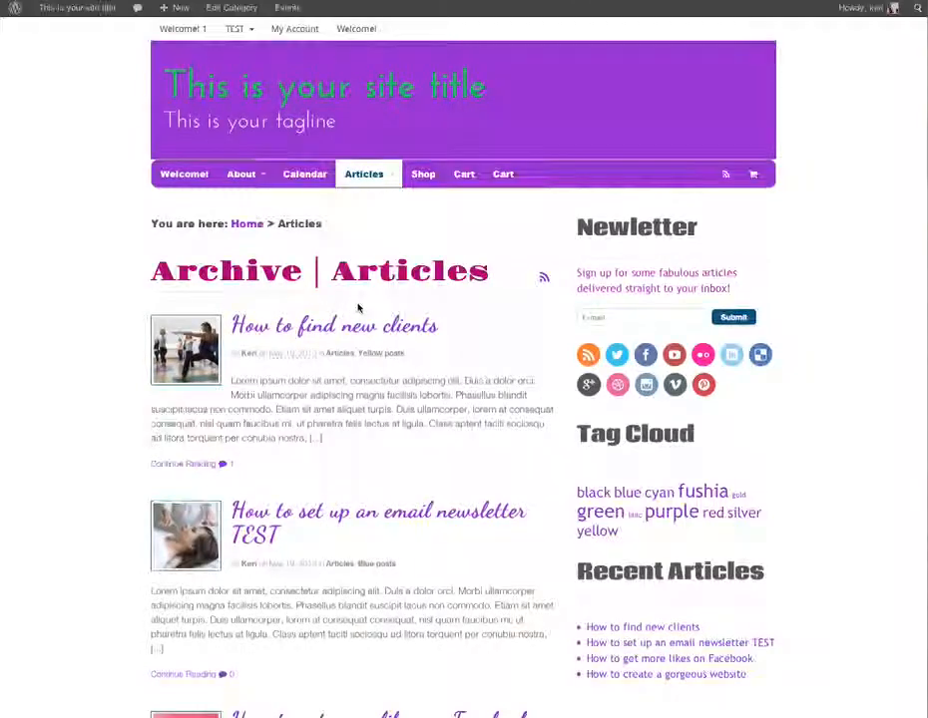
scroll(358, 308, "down", 3)
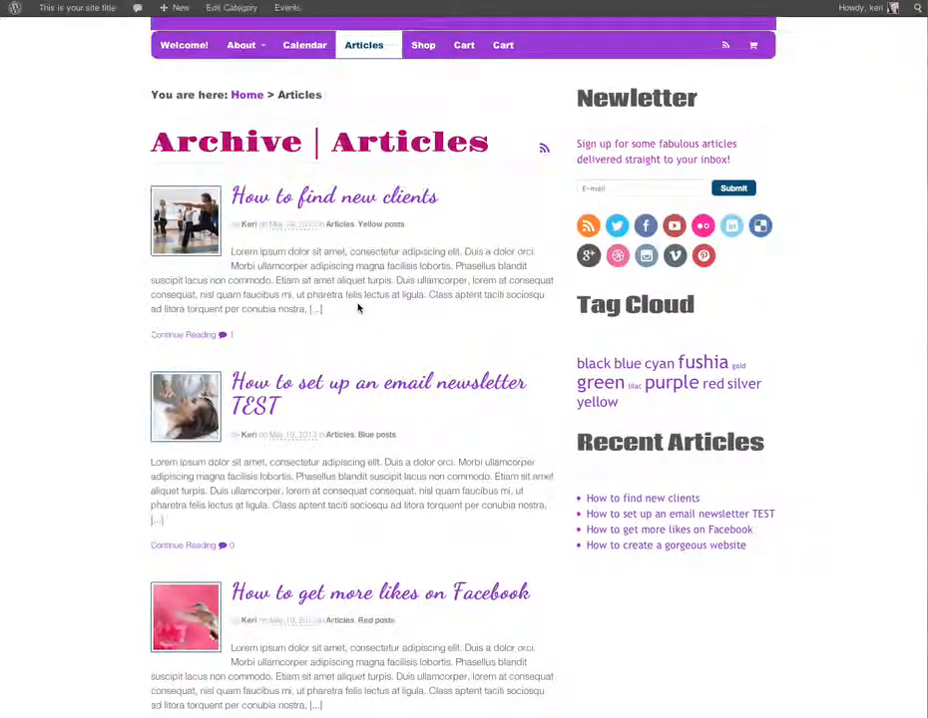
scroll(358, 308, "down", 4)
scroll(358, 309, "up", 7)
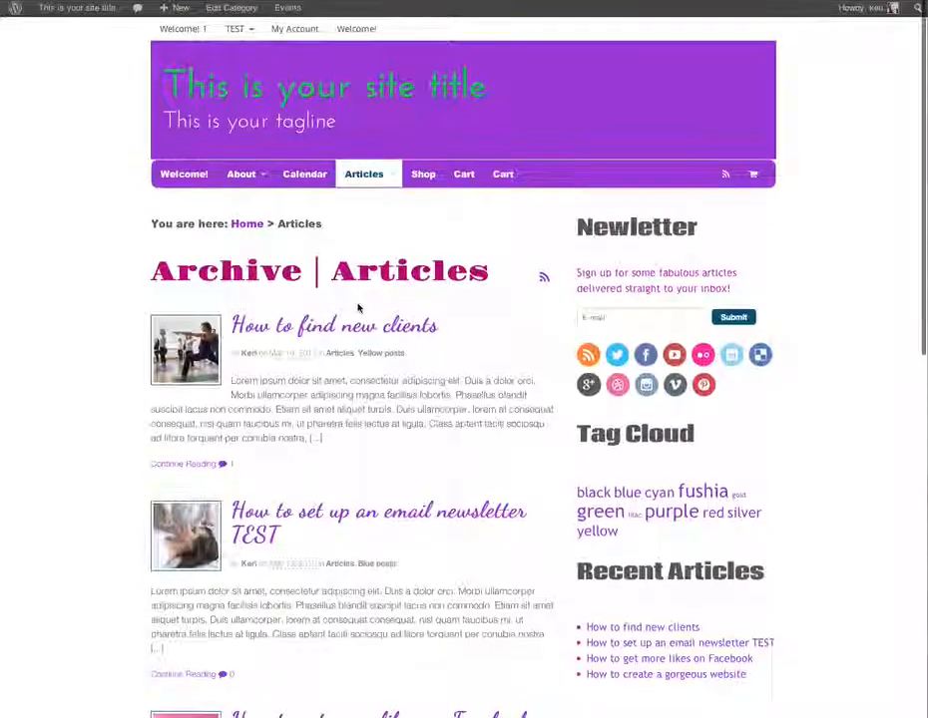